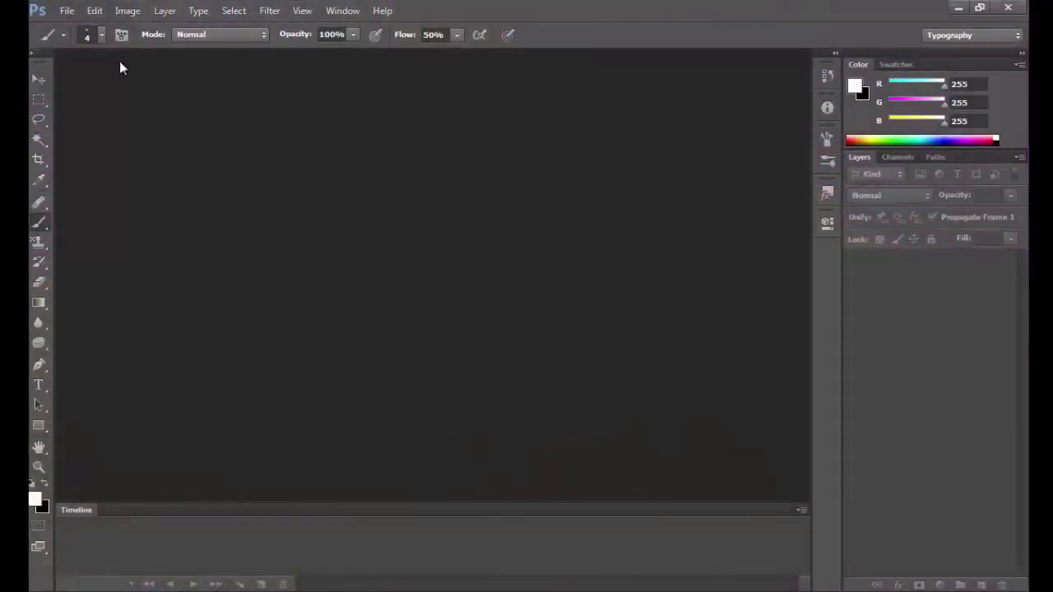
# Step: Open the sunset photo 02.jpg from the Items folder
pyautogui.click(67, 10)
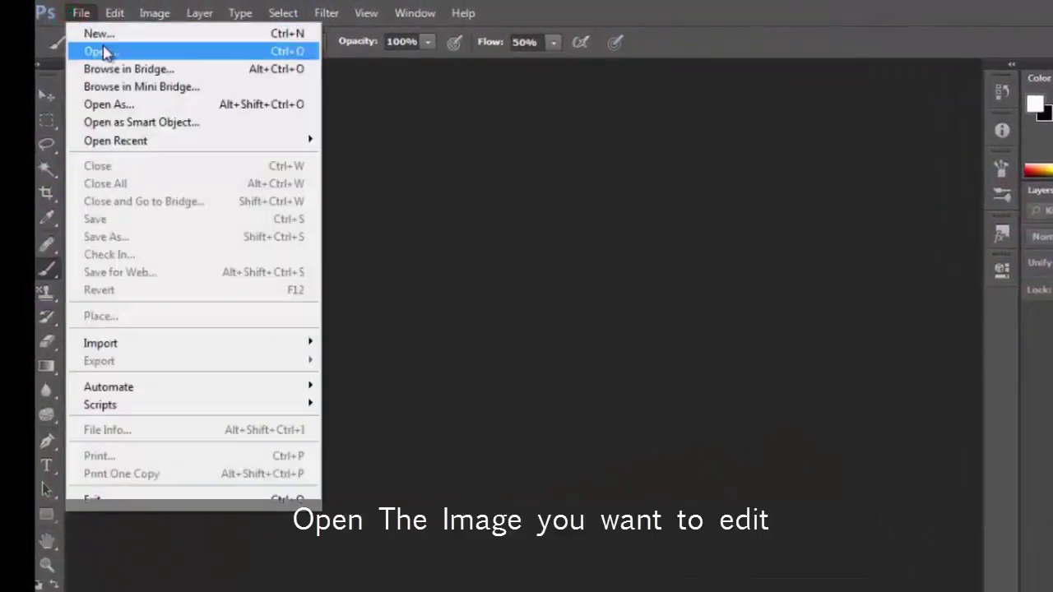
pyautogui.click(103, 52)
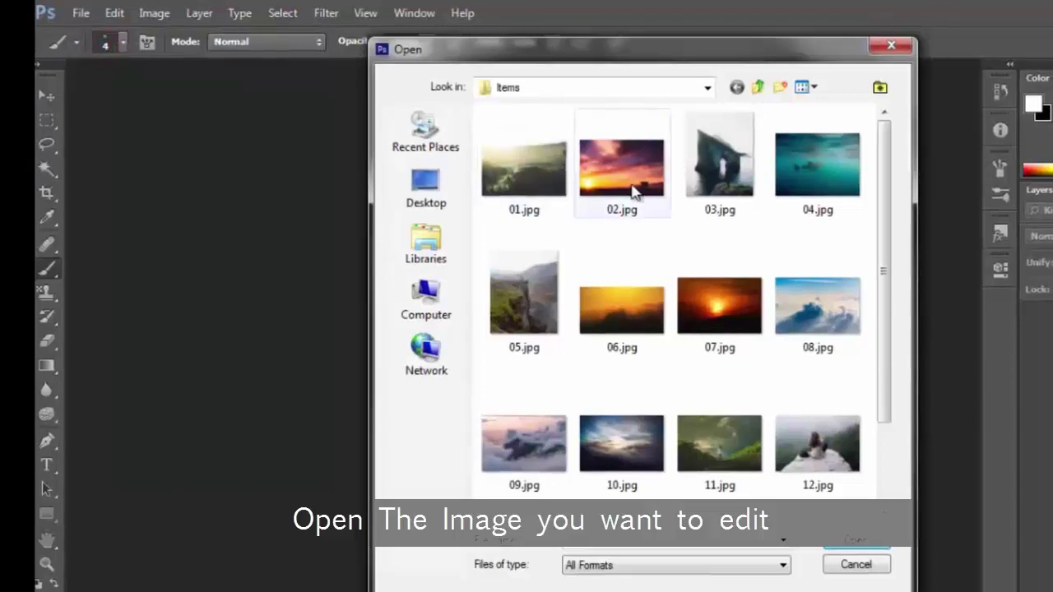
pyautogui.doubleClick(633, 191)
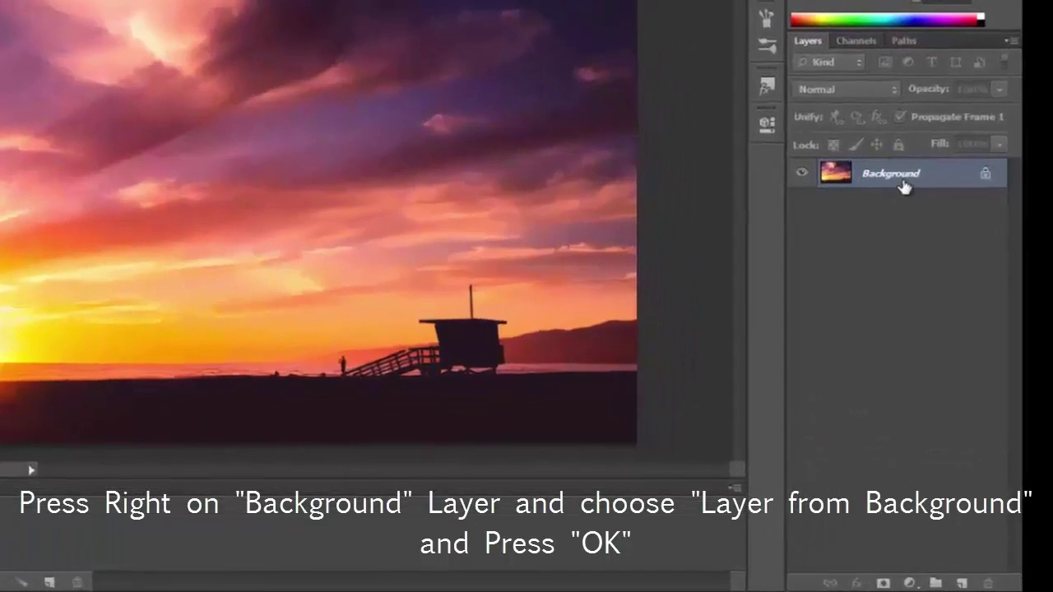
# Step: Convert the locked Background into an editable Layer 0
pyautogui.rightClick(931, 261)
pyautogui.click(903, 183)
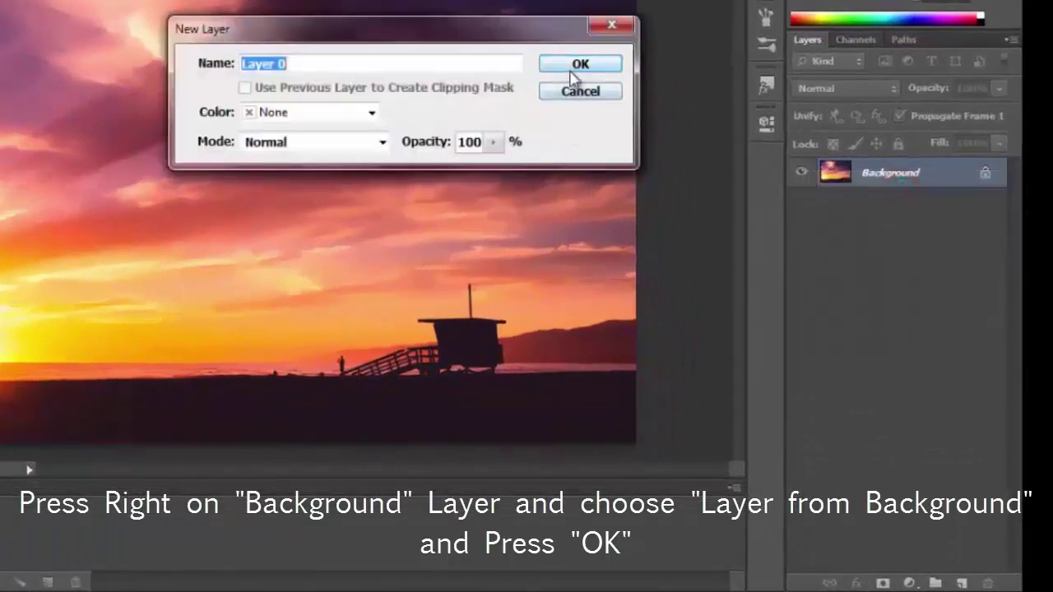
pyautogui.click(575, 65)
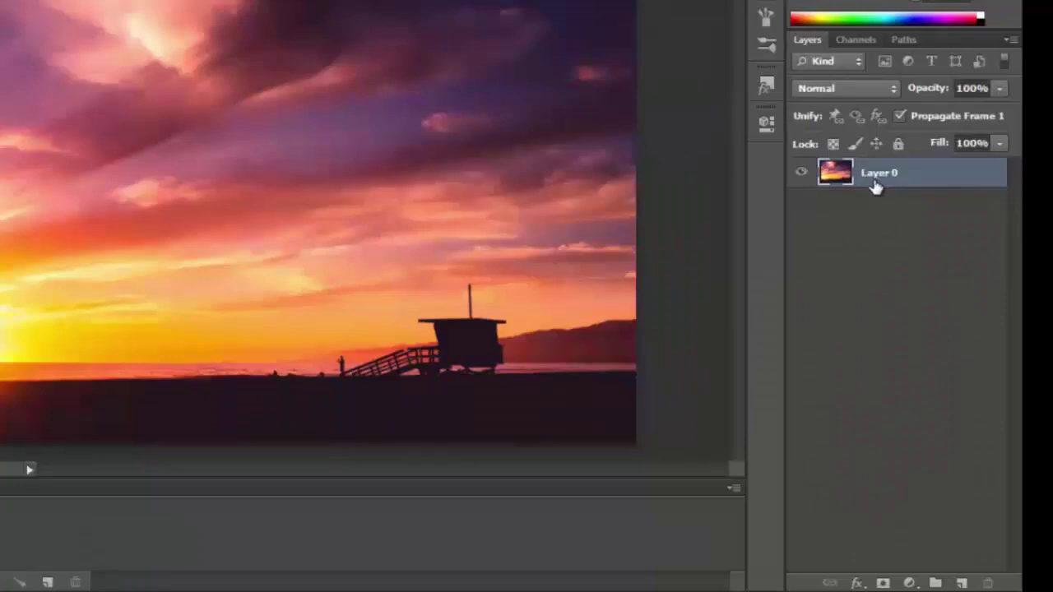
# Step: Convert Layer 0 into a smart object
pyautogui.rightClick(874, 186)
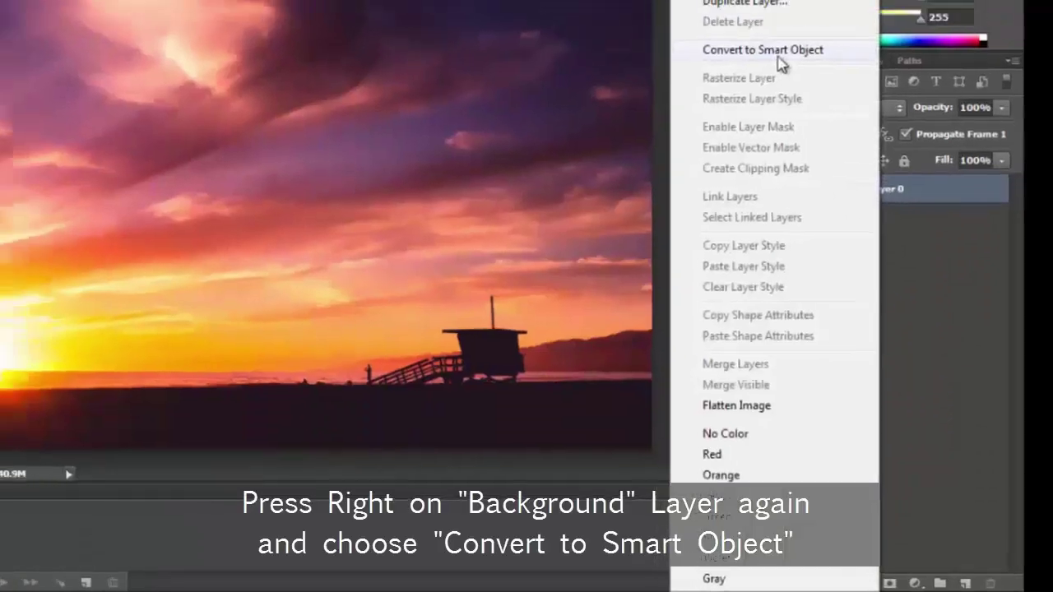
pyautogui.click(763, 51)
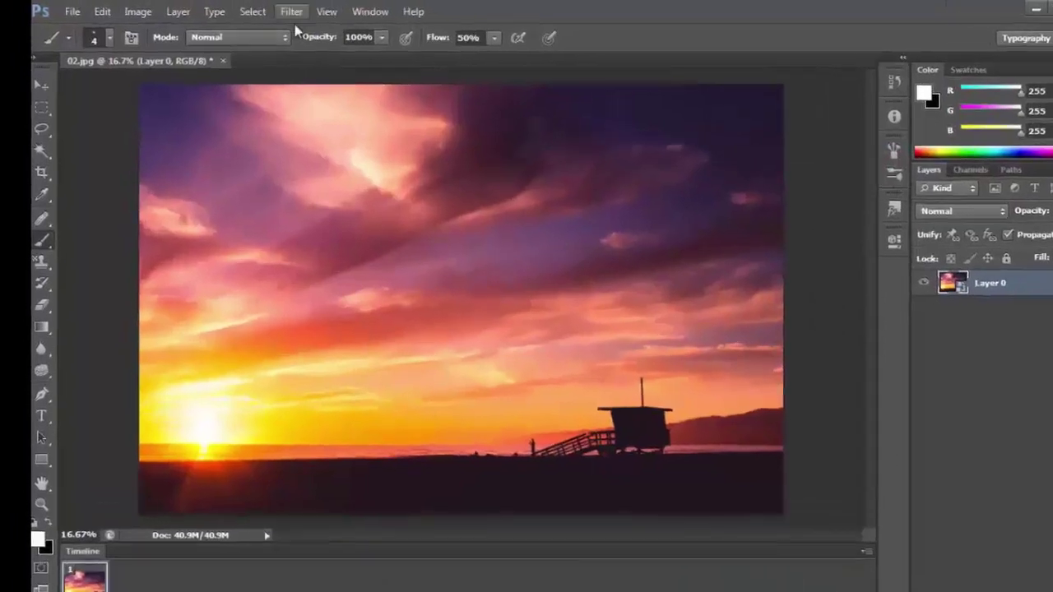
pyautogui.click(269, 11)
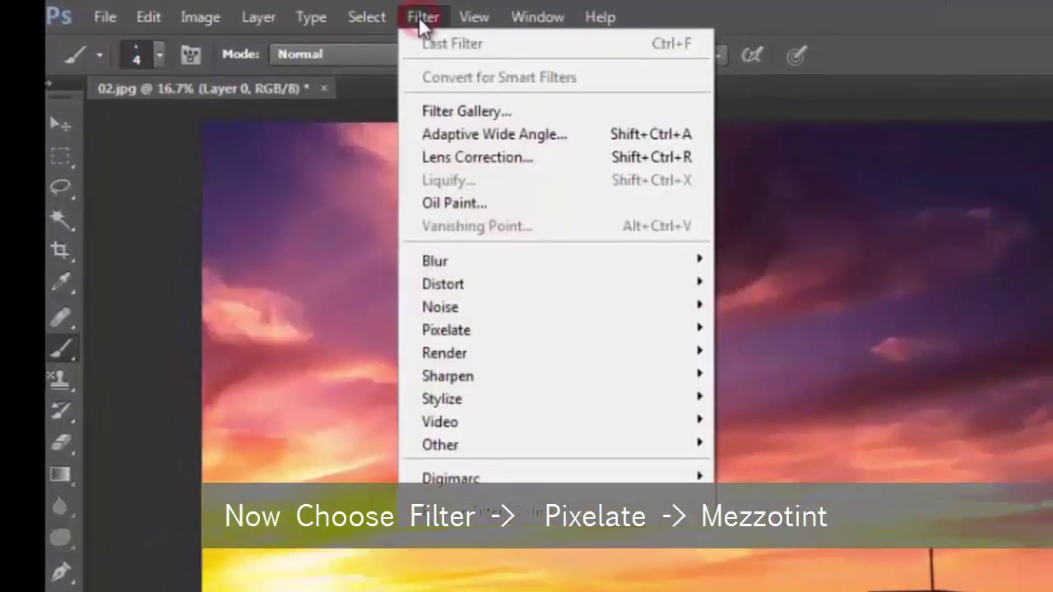
pyautogui.moveTo(446, 330)
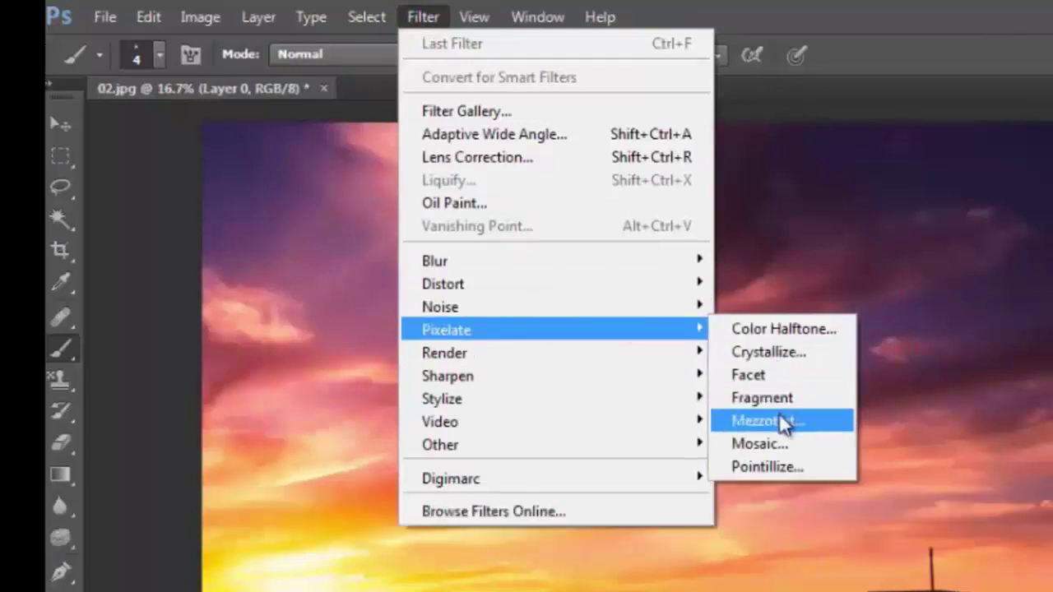
# Step: Apply a Pixelate > Mezzotint smart filter with type Coarse Dots
pyautogui.click(781, 421)
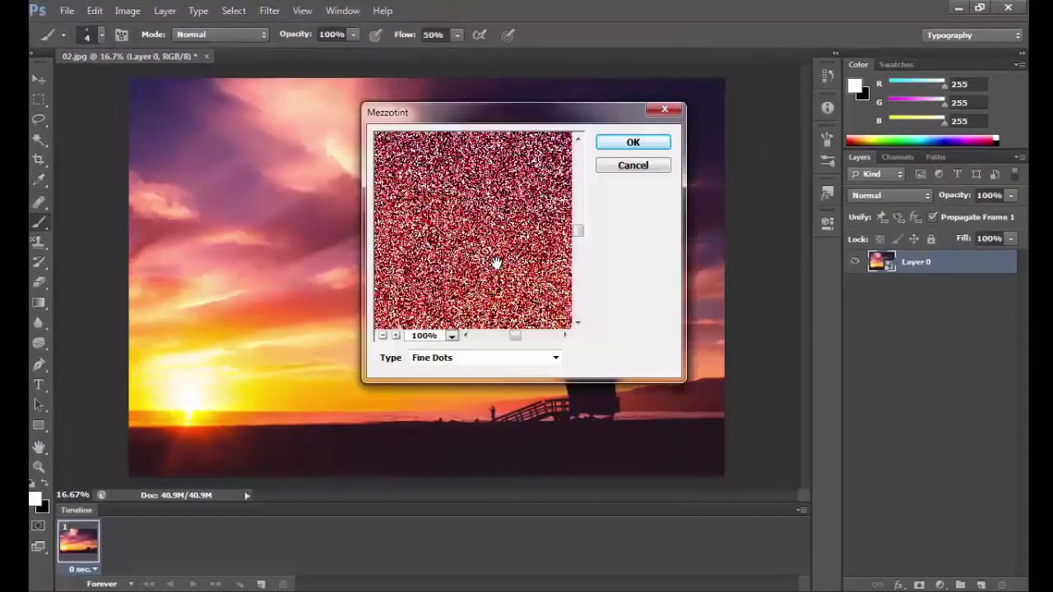
pyautogui.click(498, 358)
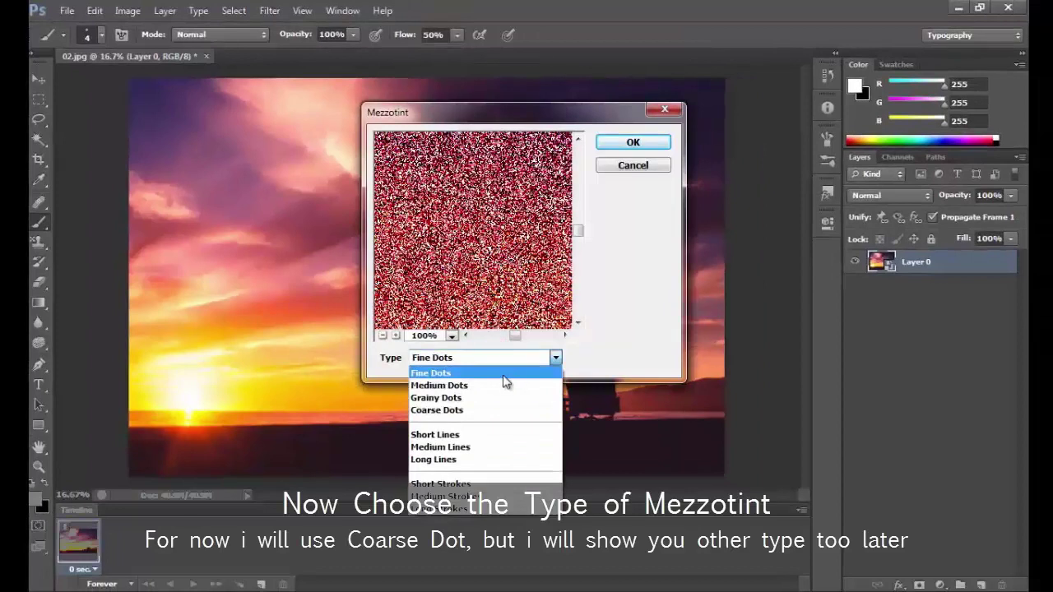
pyautogui.click(503, 377)
pyautogui.press('Down')
pyautogui.press('Down')
pyautogui.press('Down')
pyautogui.press('Down')
pyautogui.press('Down')
pyautogui.press('Down')
pyautogui.press('Down')
pyautogui.press('Down')
pyautogui.press('Down')
pyautogui.click(497, 357)
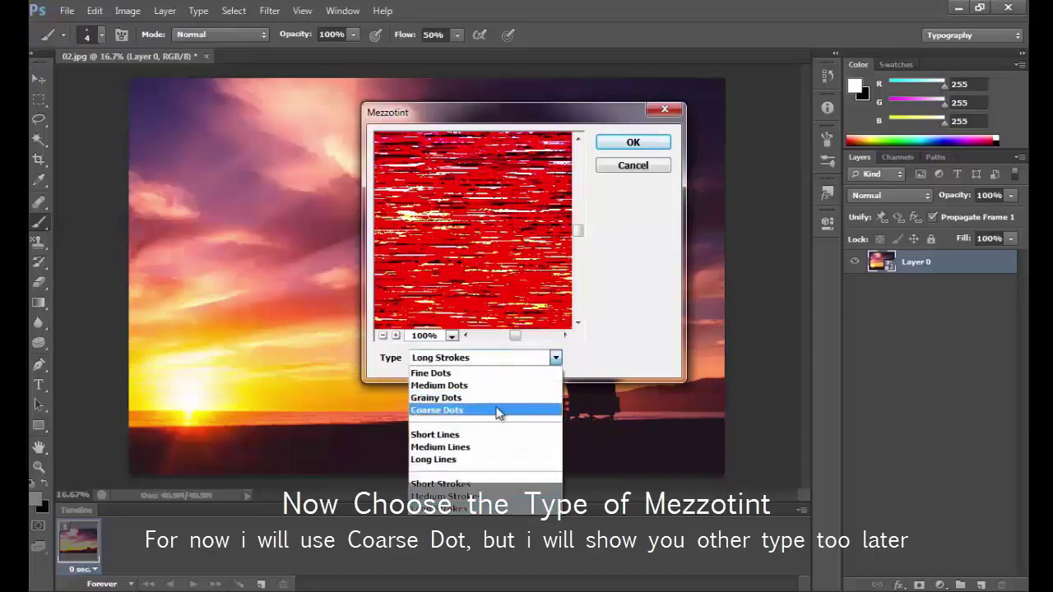
pyautogui.click(495, 408)
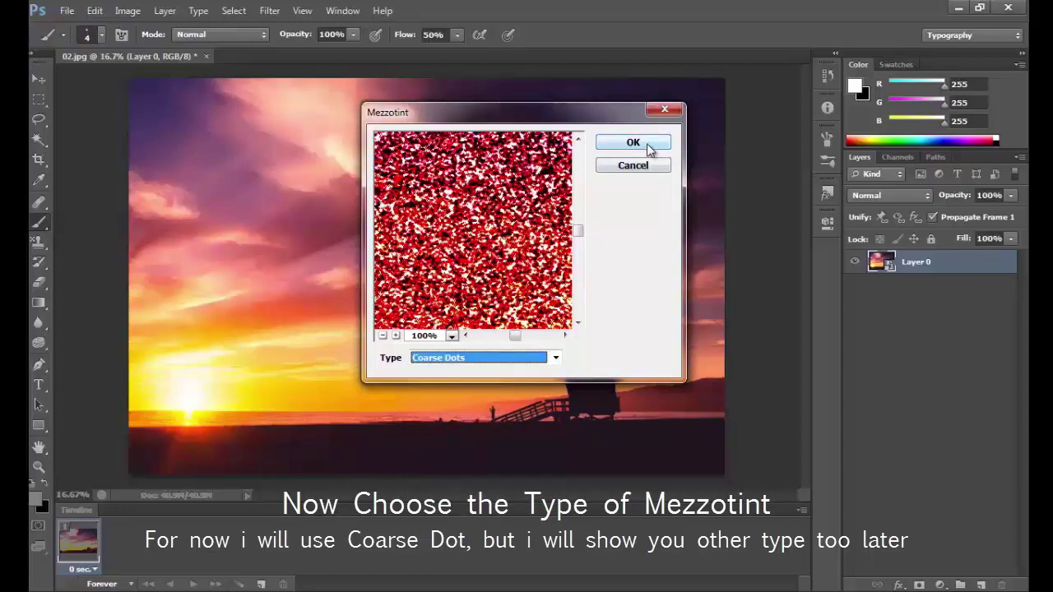
pyautogui.click(649, 145)
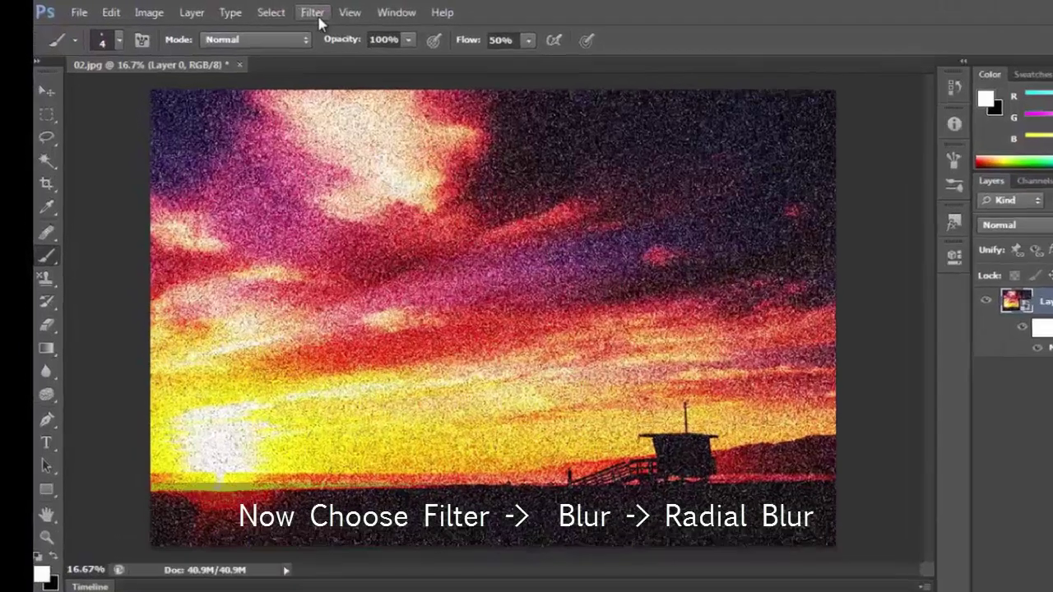
# Step: Add a Radial Blur smart filter: Zoom method, amount 100, Best quality
pyautogui.click(317, 18)
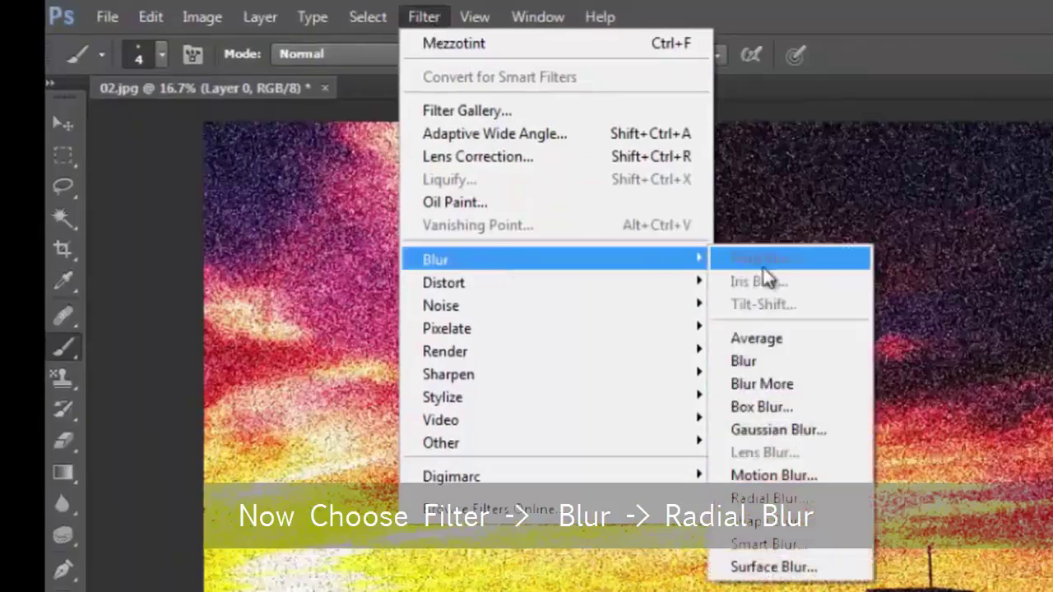
pyautogui.click(745, 498)
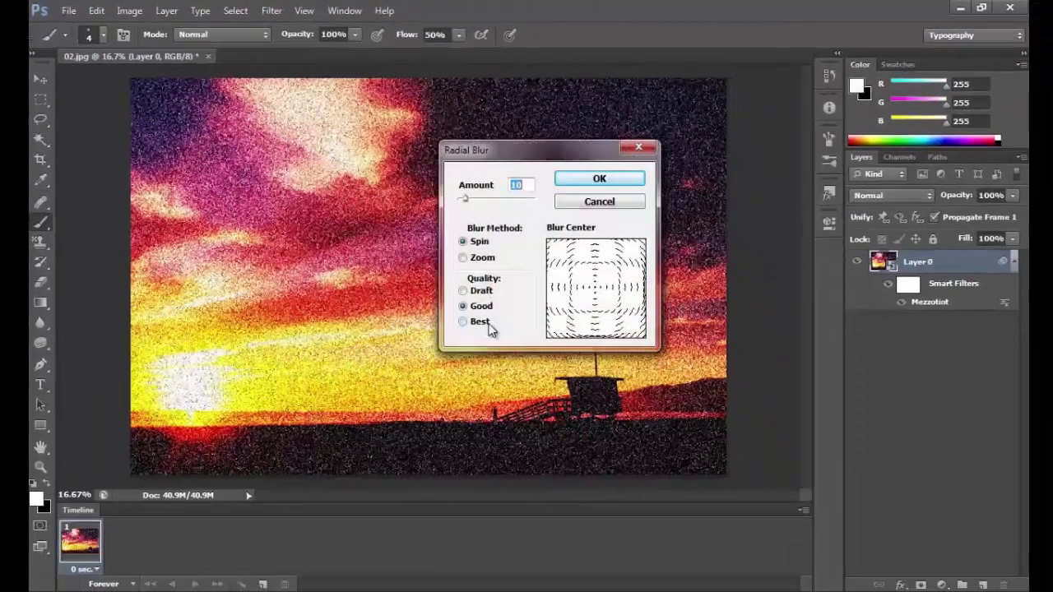
pyautogui.click(463, 258)
pyautogui.moveTo(464, 205); pyautogui.dragTo(535, 207)
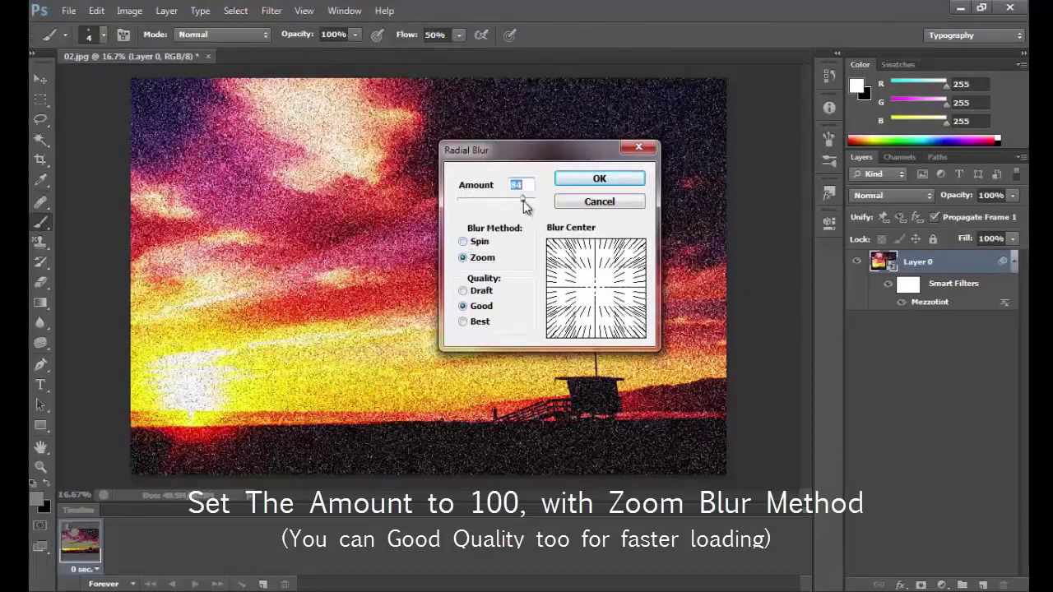
pyautogui.click(475, 326)
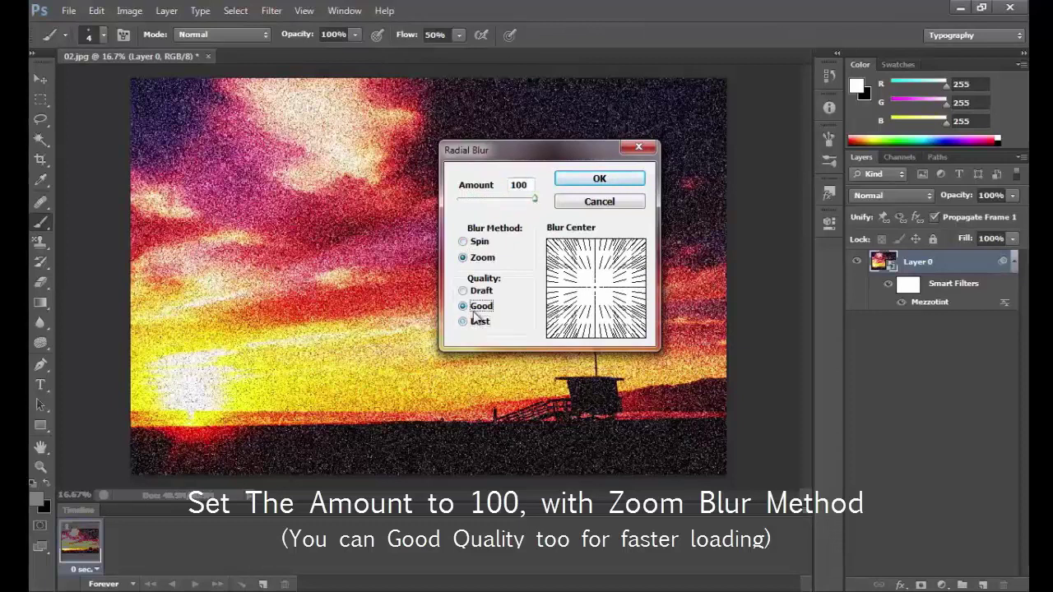
pyautogui.click(599, 178)
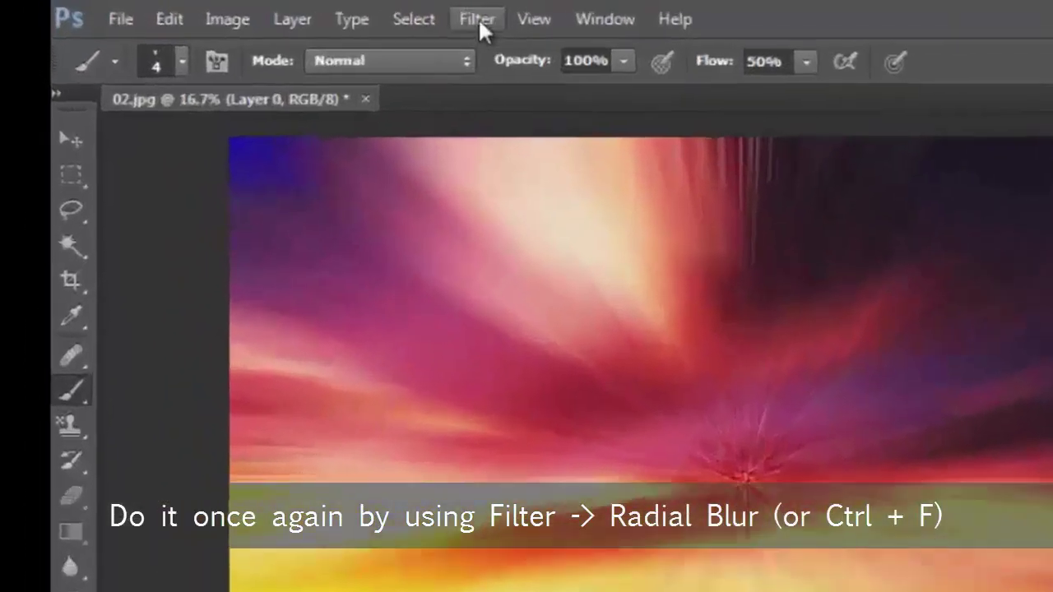
# Step: Apply the Radial Blur a second time with the same settings
pyautogui.click(273, 13)
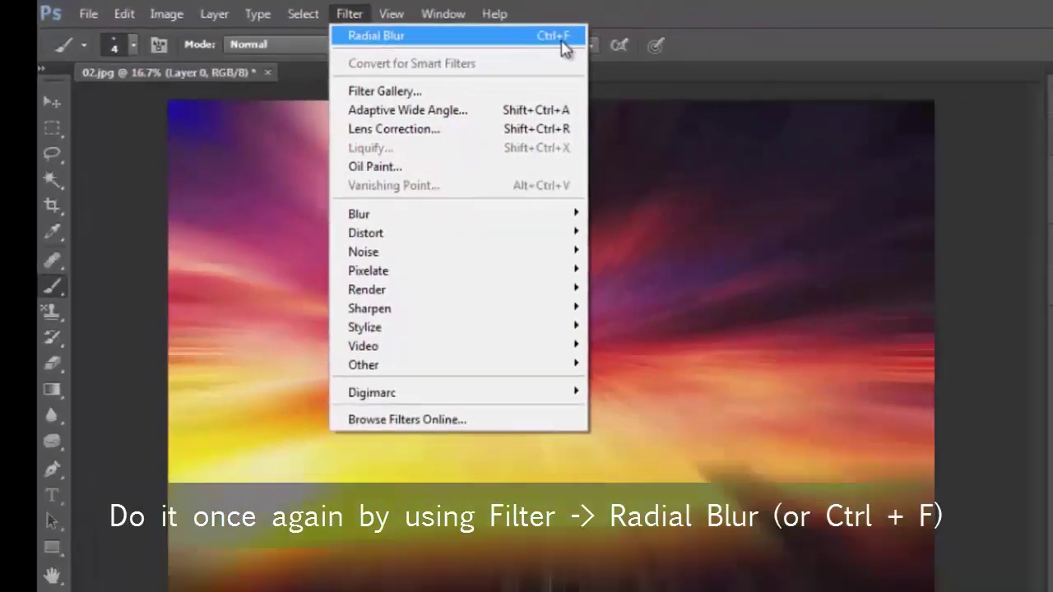
pyautogui.click(563, 41)
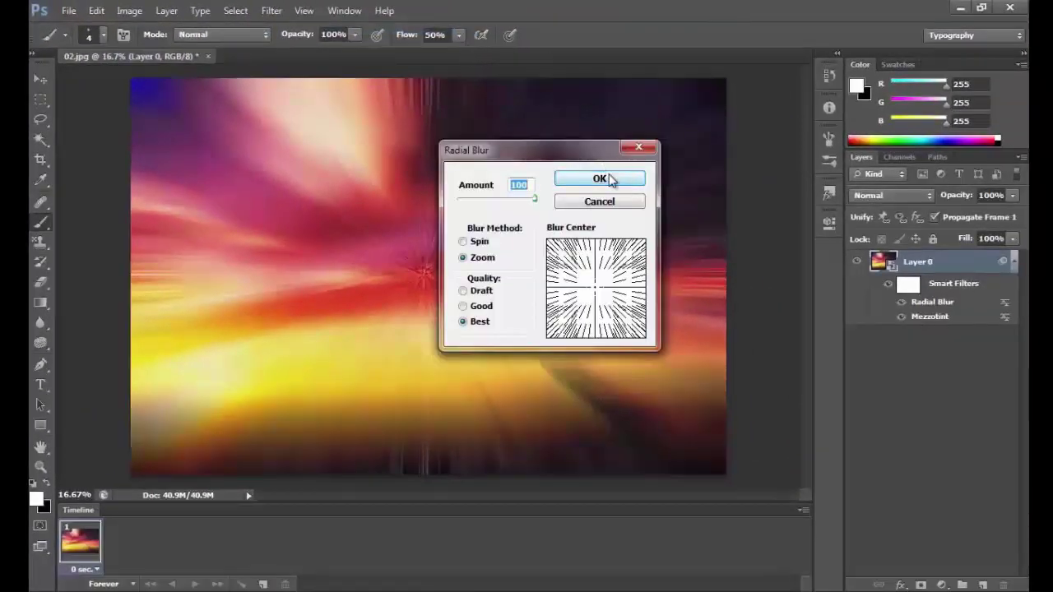
pyautogui.click(604, 177)
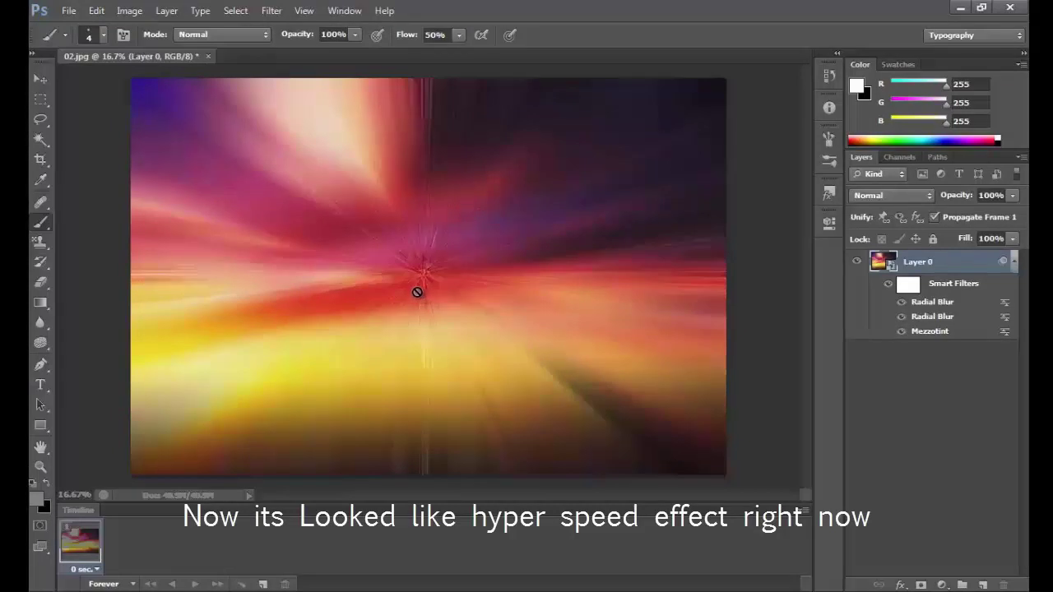
# Step: Zoom the view so the whole blurred sunset fits the window
pyautogui.press('alt')
pyautogui.scroll(3, 424, 272)
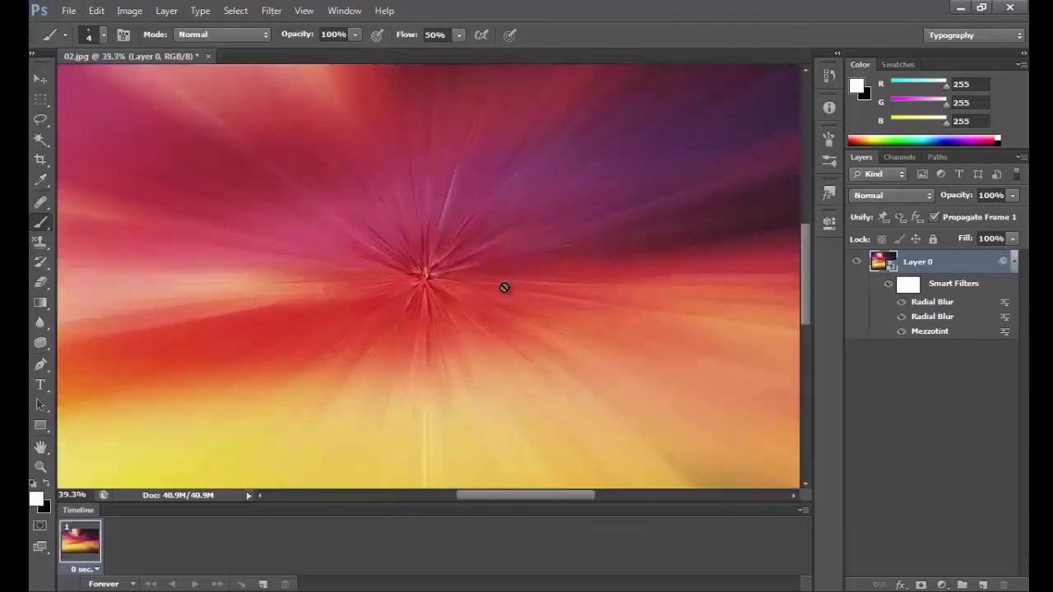
pyautogui.scroll(1, 428, 240)
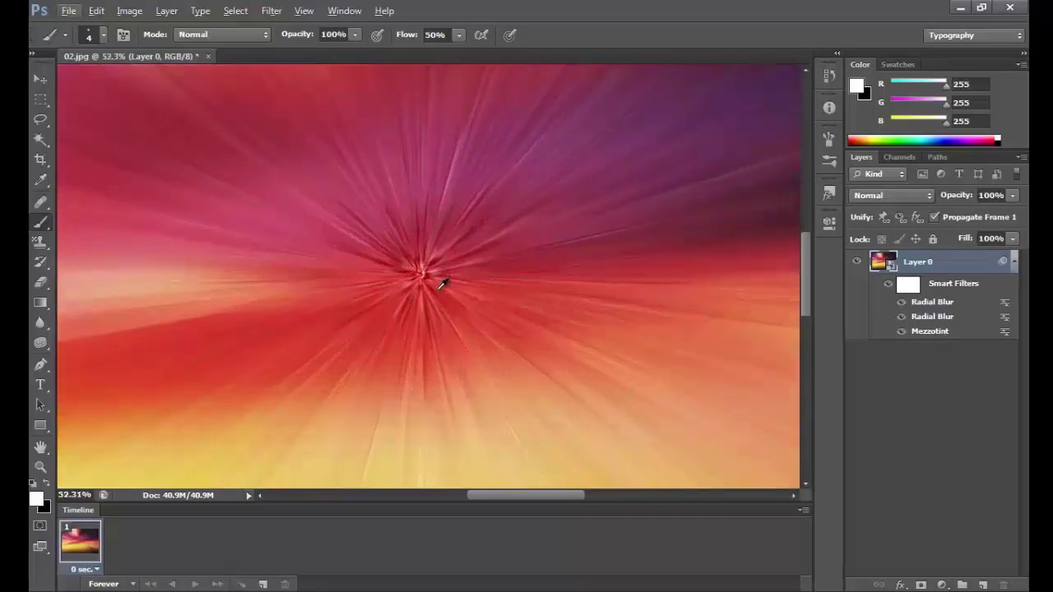
pyautogui.scroll(-3, 436, 296)
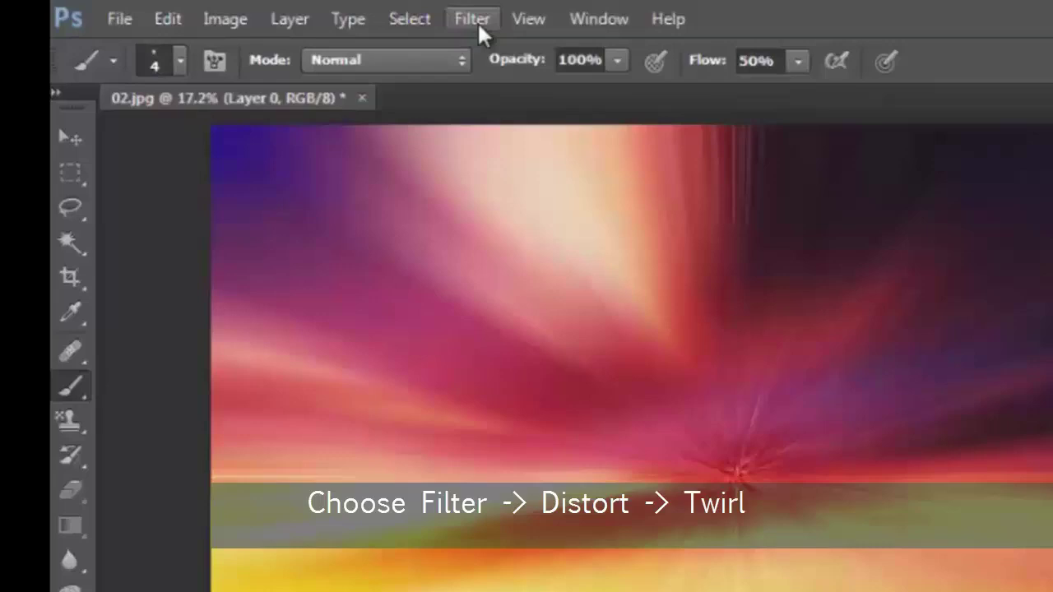
pyautogui.click(270, 10)
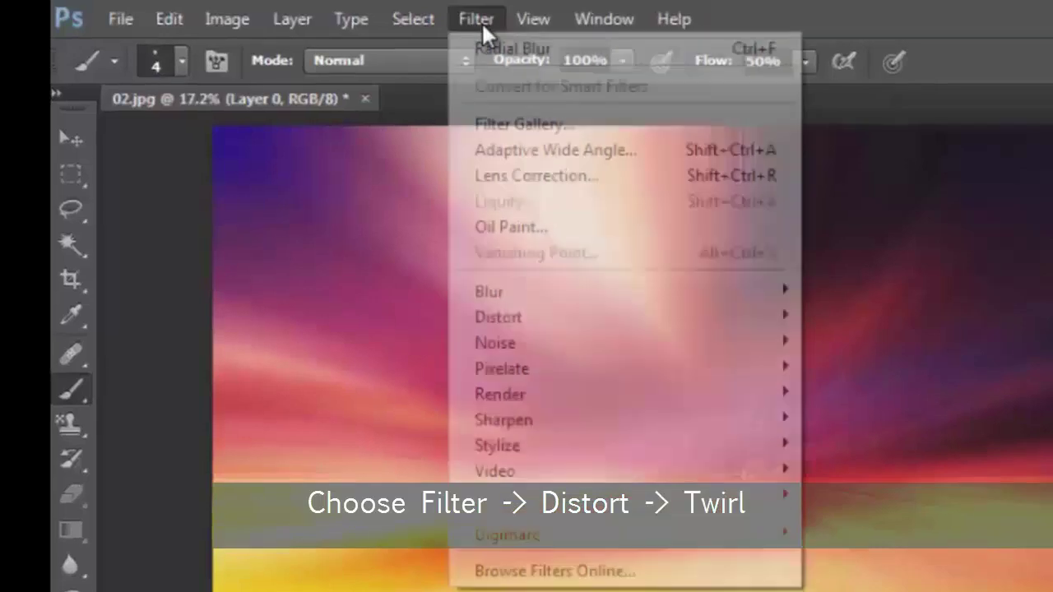
pyautogui.moveTo(391, 249)
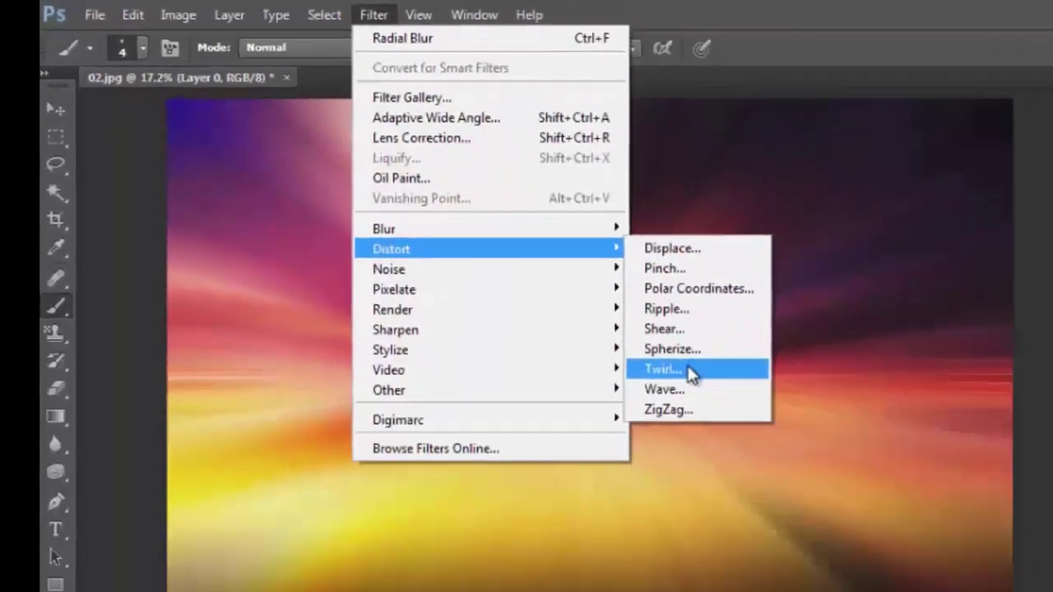
# Step: Add a Distort > Twirl smart filter with a 100° angle
pyautogui.click(689, 369)
pyautogui.click(375, 332)
pyautogui.click(375, 332)
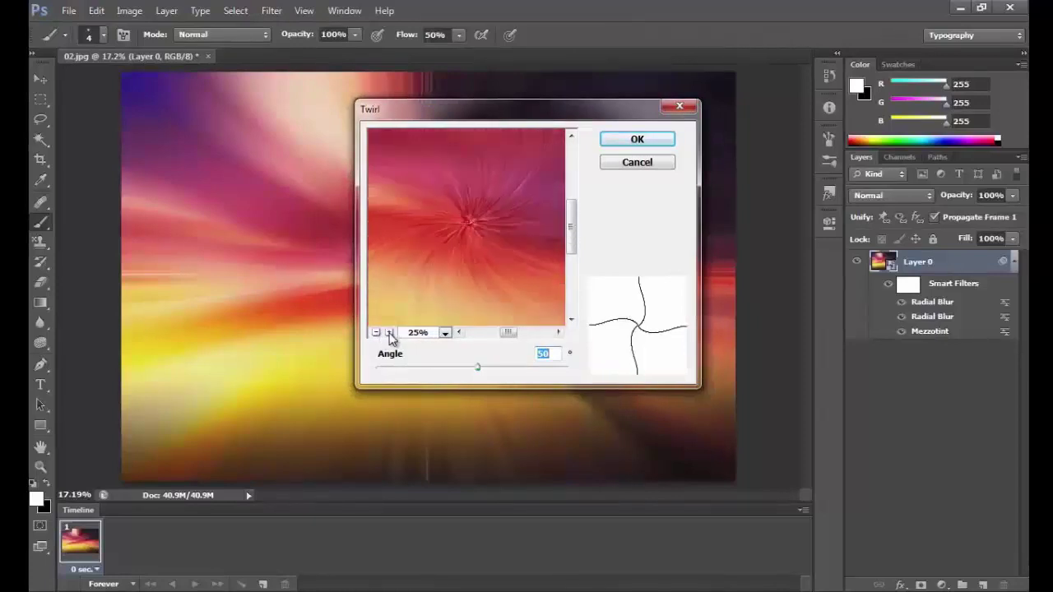
pyautogui.click(389, 333)
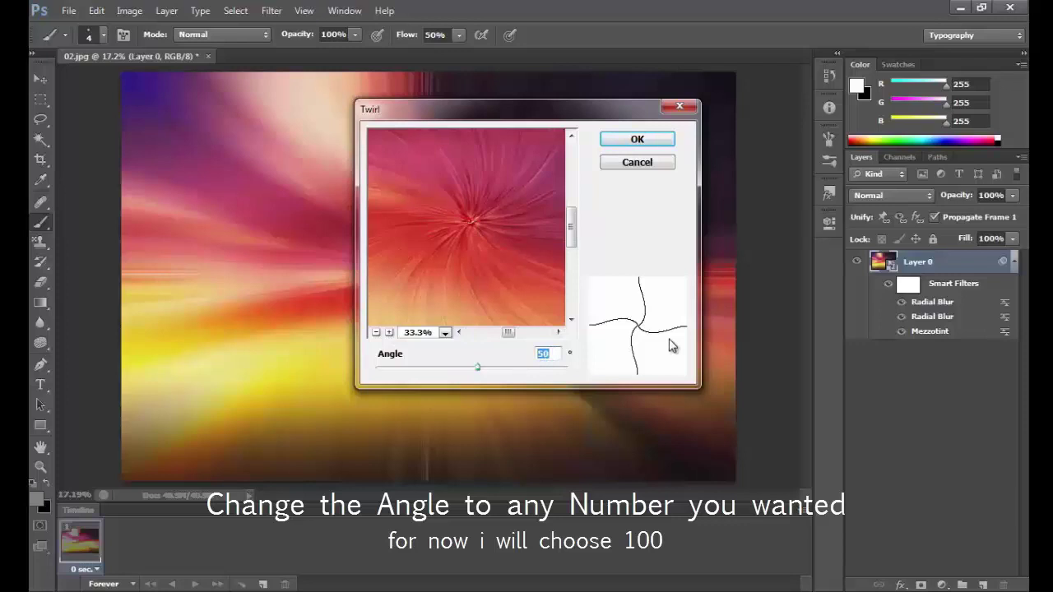
pyautogui.write('100')
pyautogui.click(376, 332)
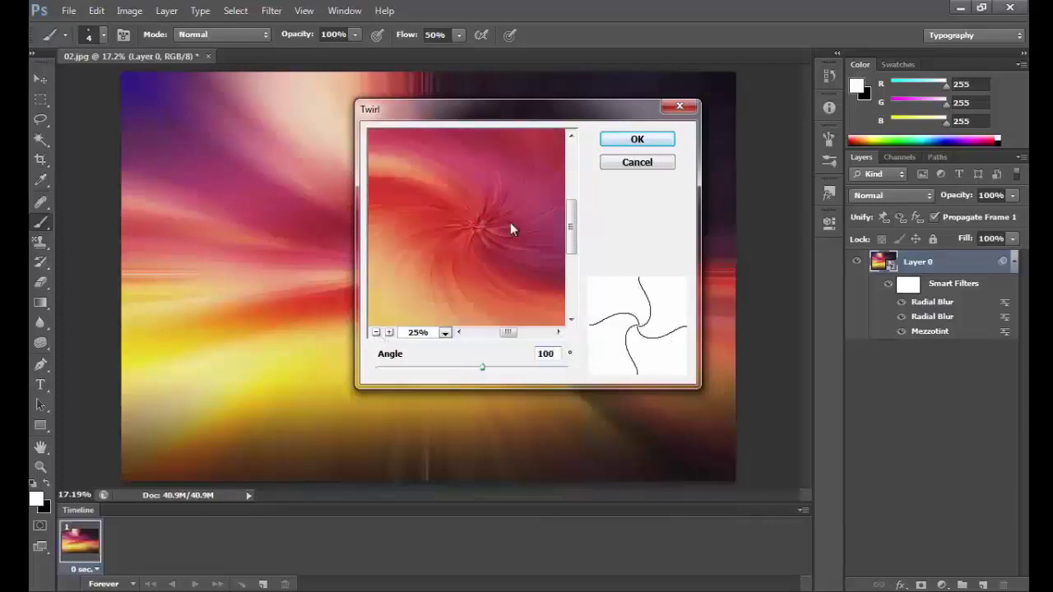
pyautogui.click(638, 139)
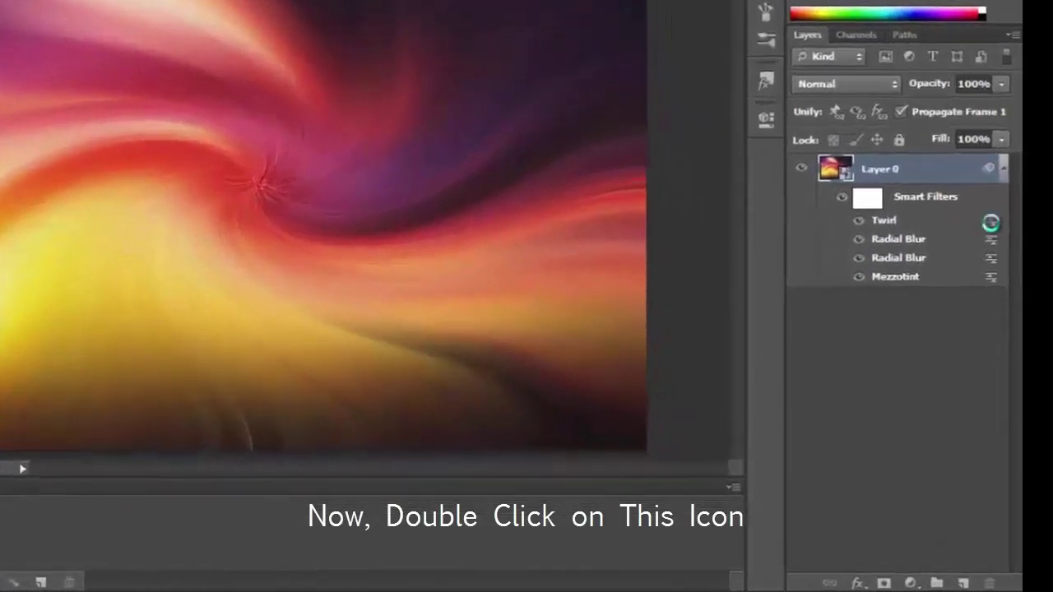
# Step: Open the Twirl filter's blending options and frame the swirl in the preview
pyautogui.doubleClick(990, 223)
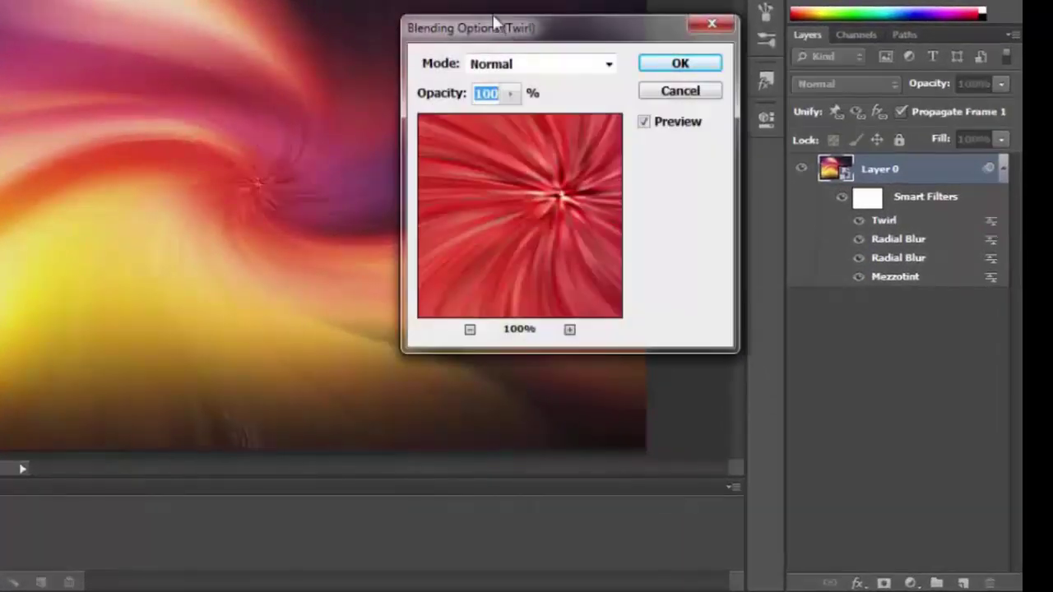
pyautogui.click(470, 330)
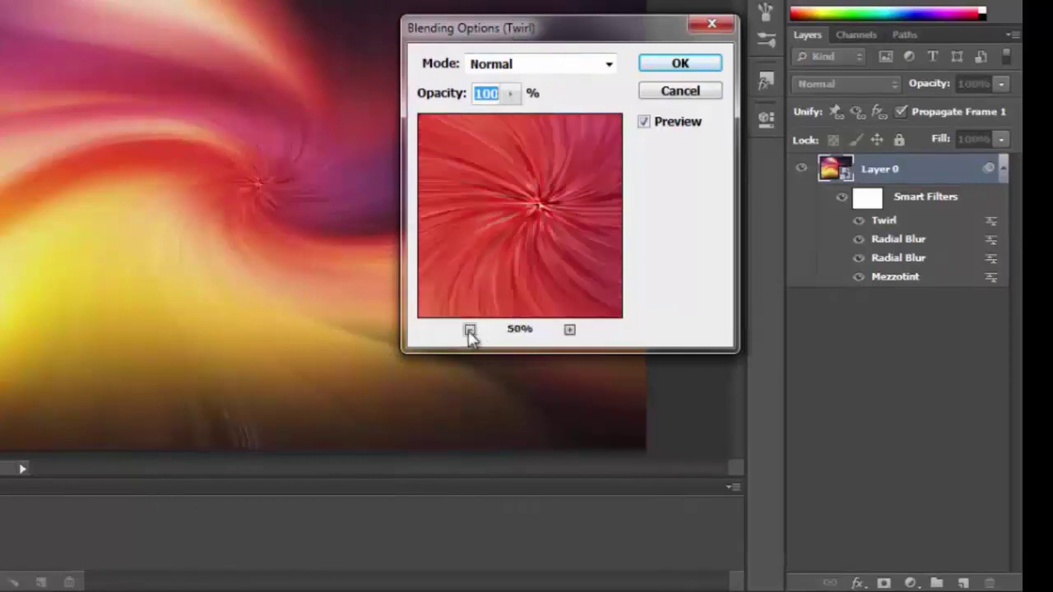
pyautogui.click(469, 330)
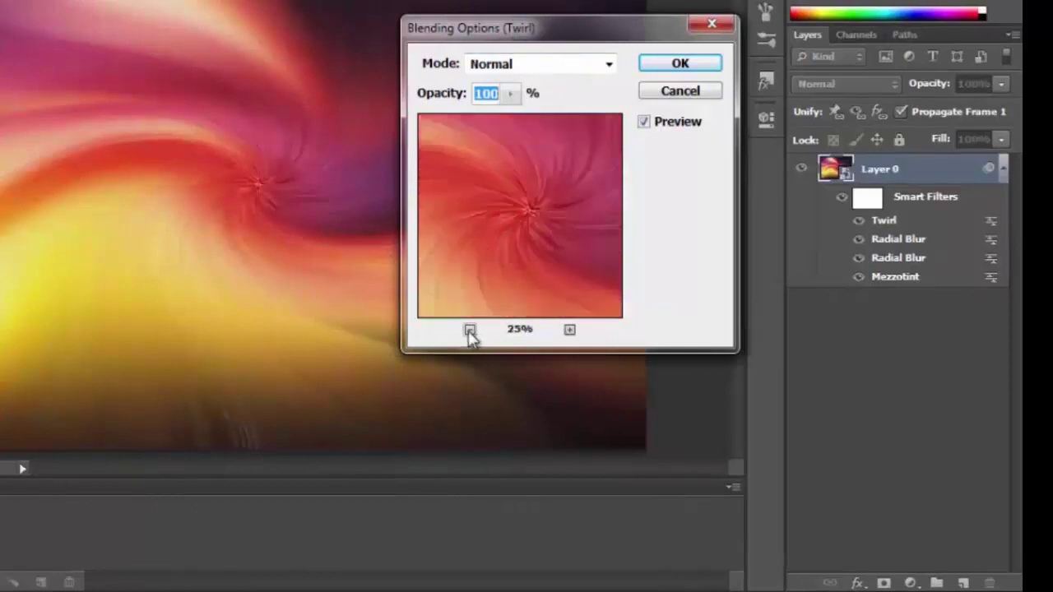
pyautogui.click(567, 331)
pyautogui.moveTo(554, 170); pyautogui.dragTo(545, 199)
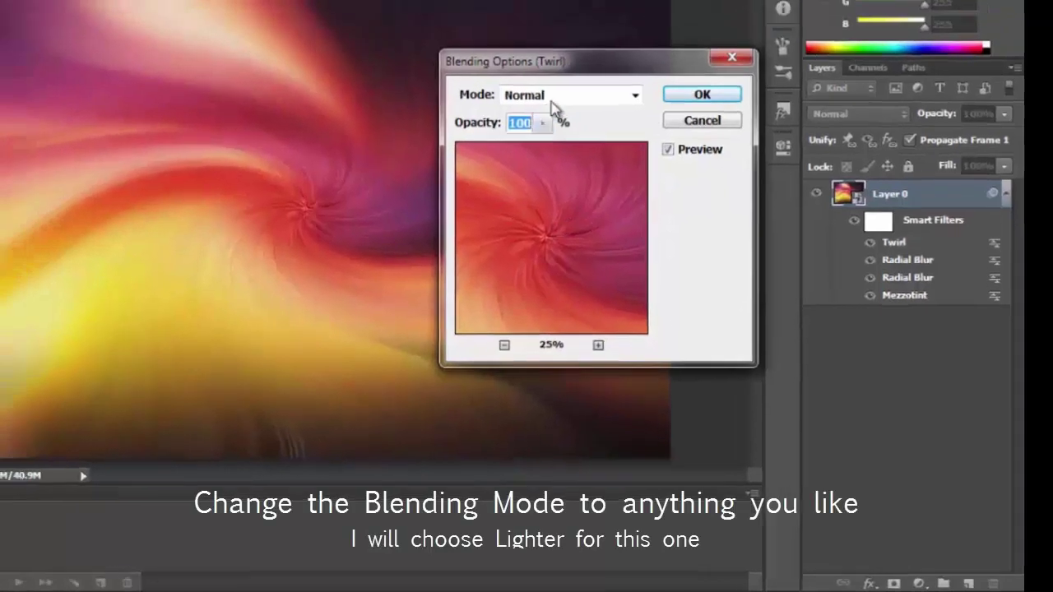
# Step: Preview the Twirl blend modes from Dissolve through Color Dodge
pyautogui.click(640, 181)
pyautogui.click(642, 203)
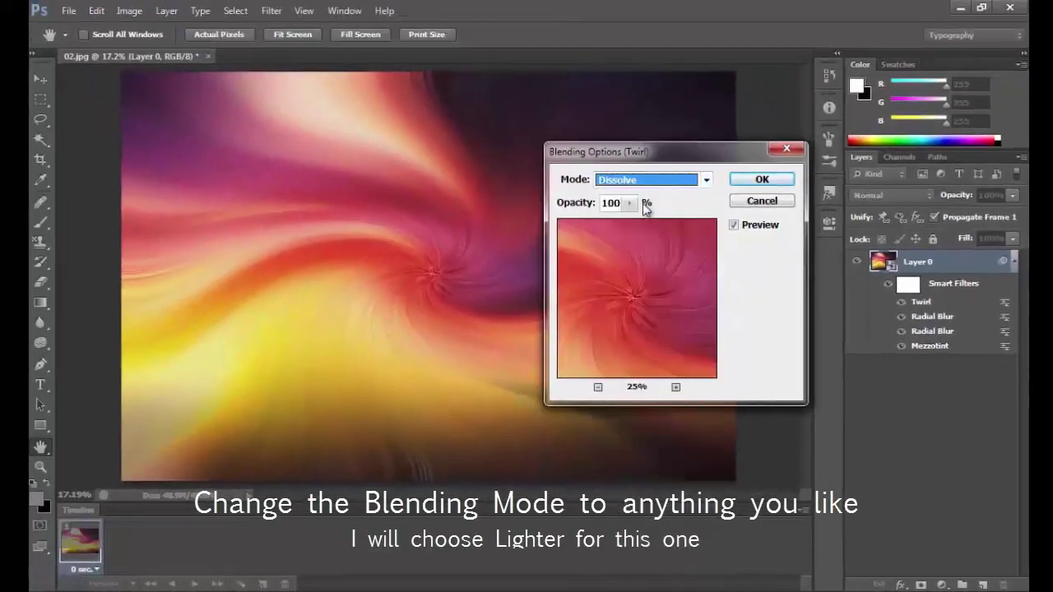
pyautogui.press('Down')
pyautogui.press('Down')
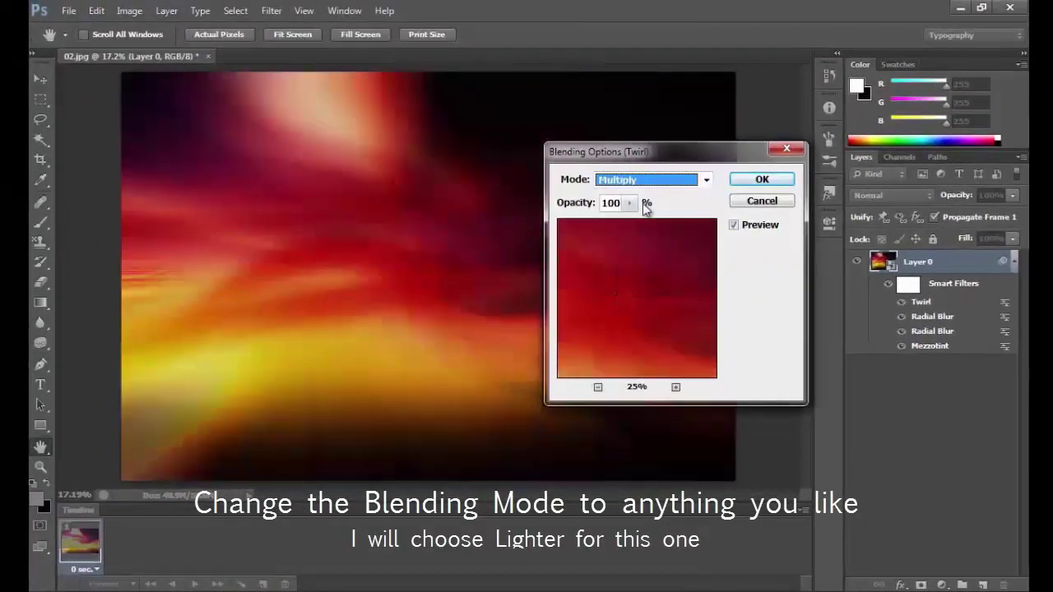
pyautogui.press('Down')
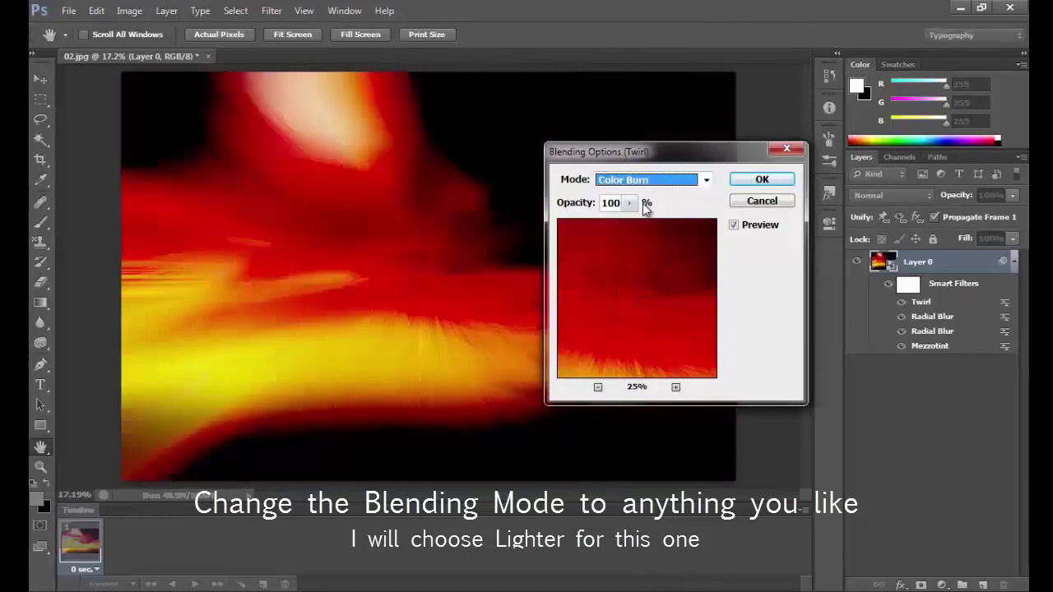
pyautogui.press('Down')
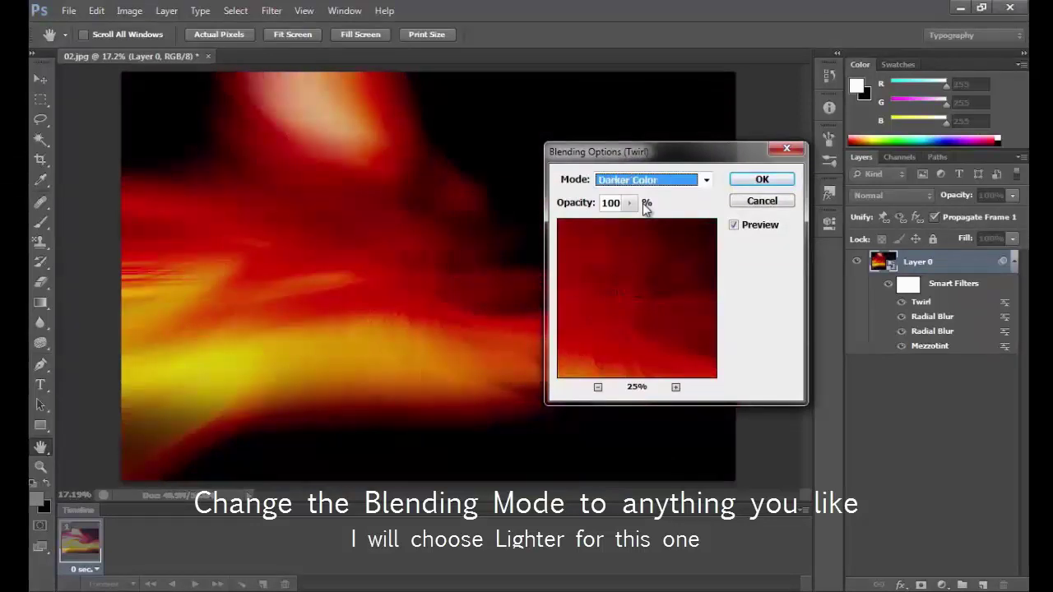
pyautogui.press('Down')
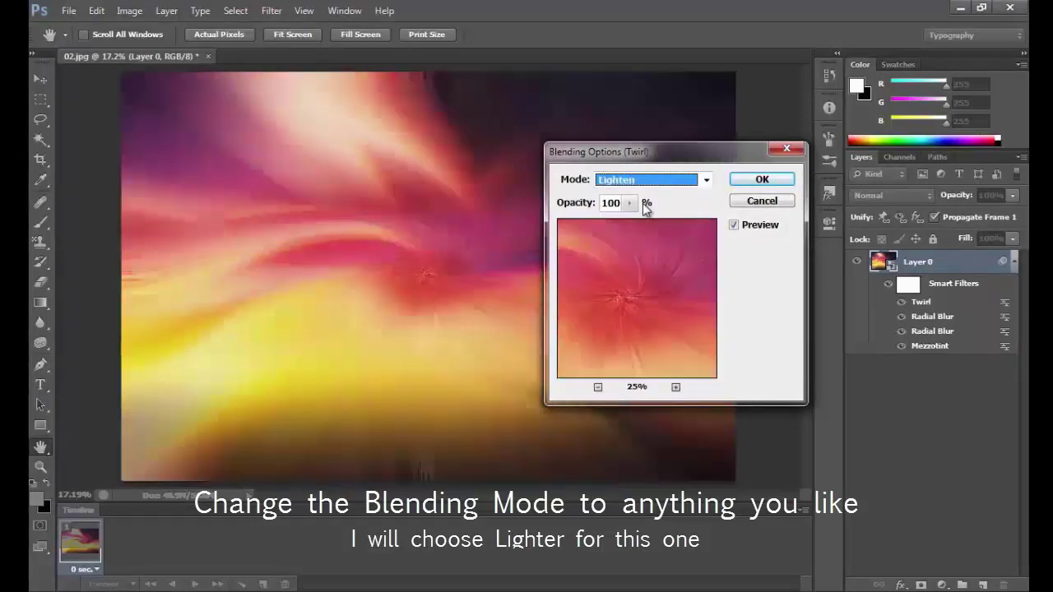
pyautogui.press('Down')
pyautogui.press('Down')
pyautogui.press('Down')
pyautogui.press('Down')
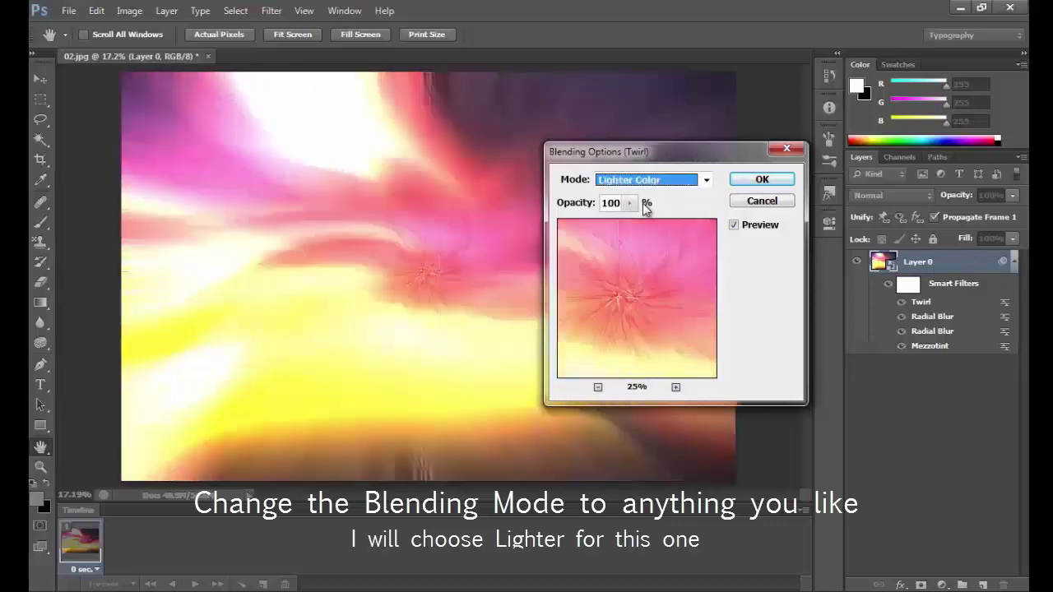
pyautogui.press('Down')
# Step: Set the Twirl filter to Lighten blend mode at 100% opacity and confirm
pyautogui.click(676, 183)
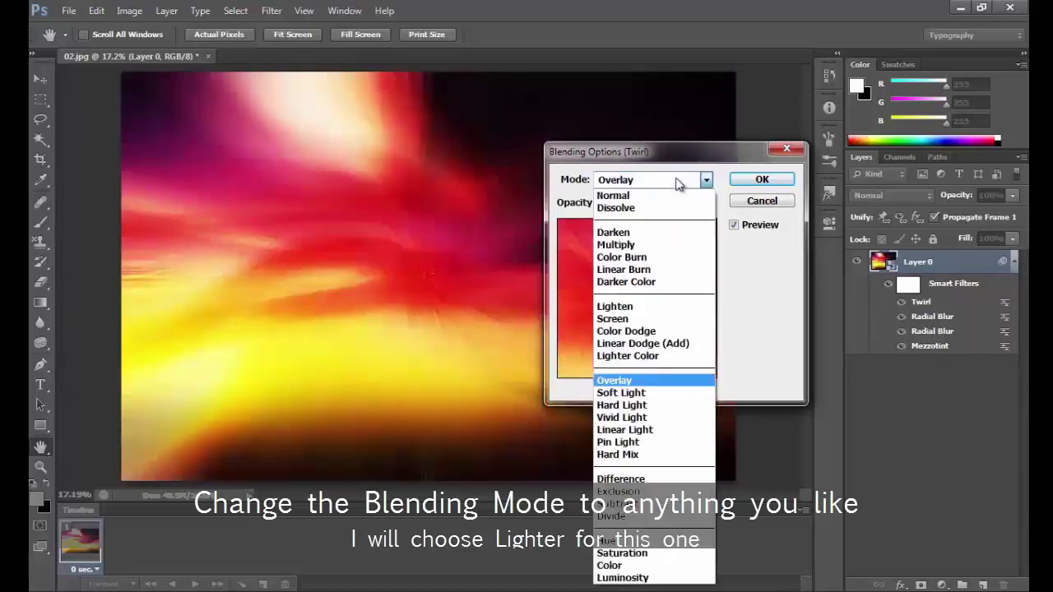
pyautogui.click(646, 307)
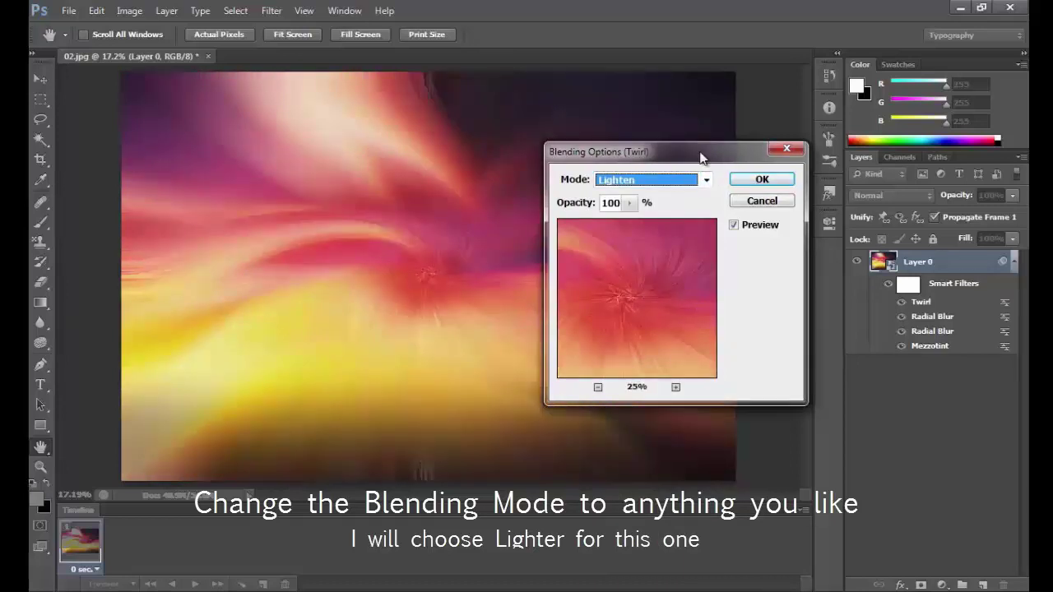
pyautogui.moveTo(701, 153); pyautogui.dragTo(900, 153)
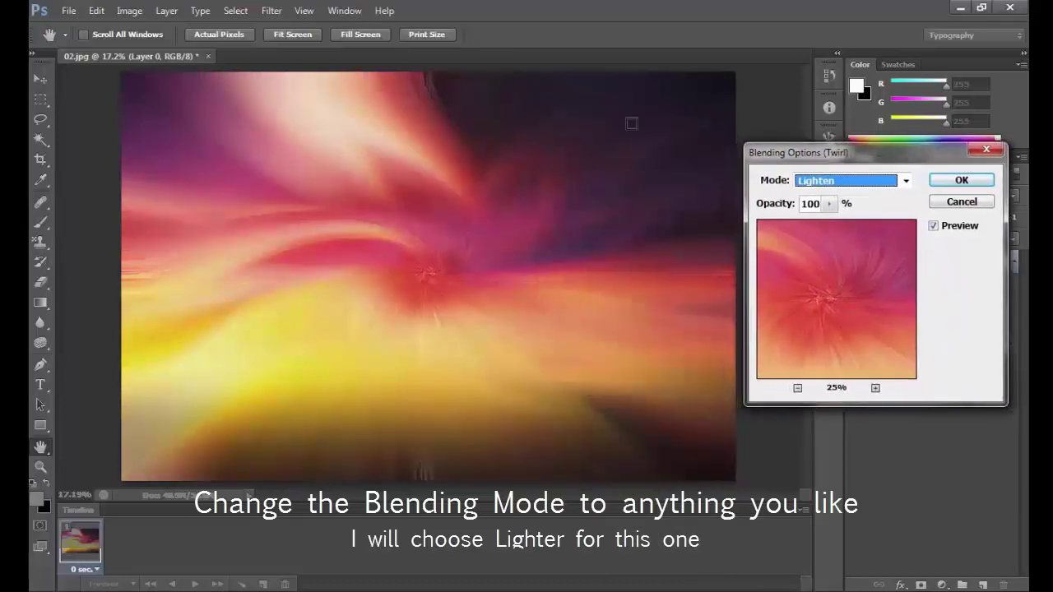
pyautogui.click(962, 181)
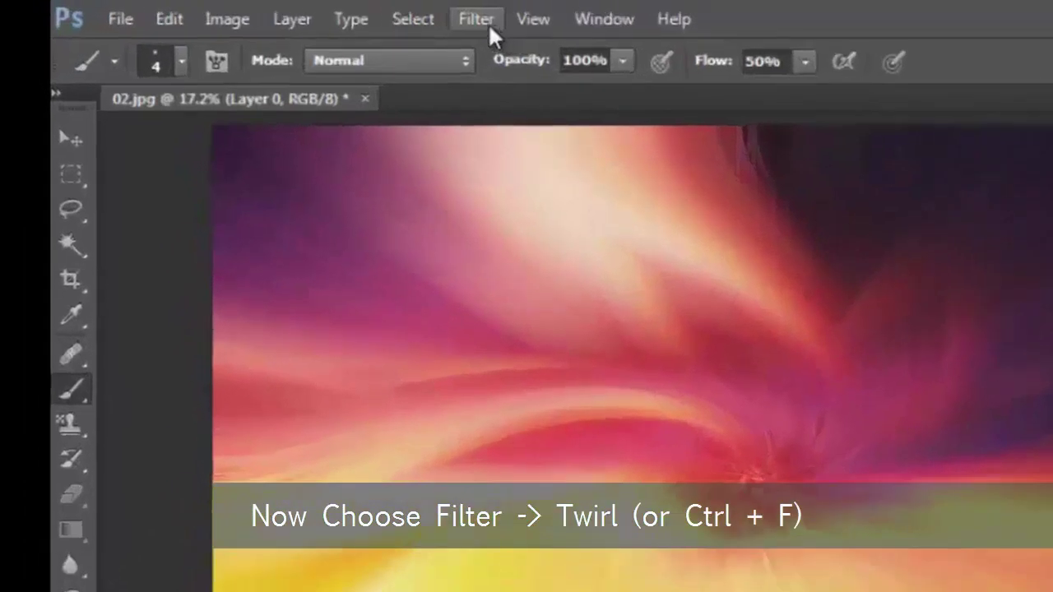
# Step: Open another Twirl filter and set its angle to -150°
pyautogui.click(477, 19)
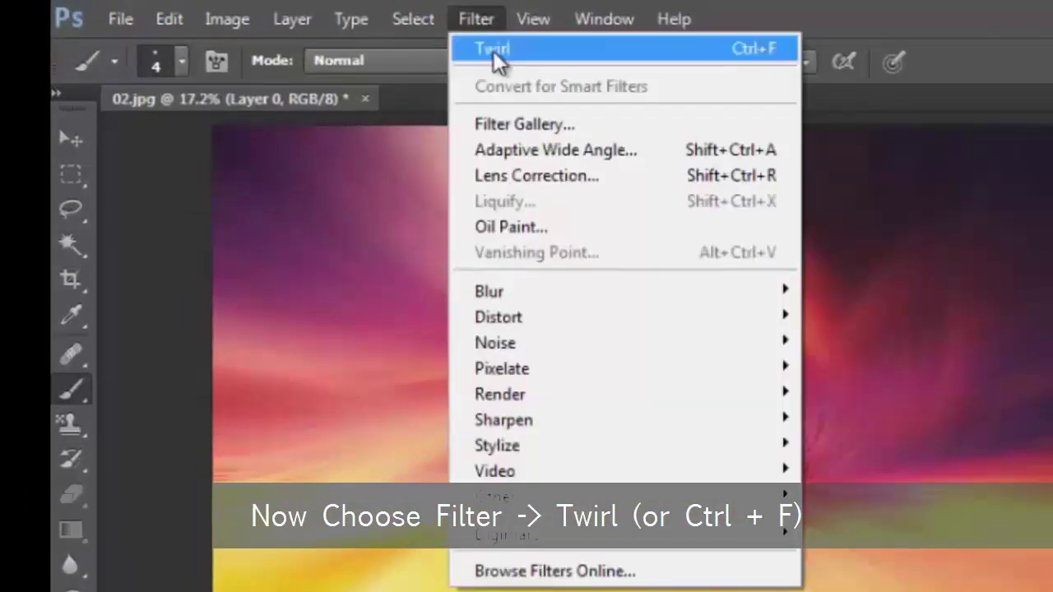
pyautogui.click(709, 51)
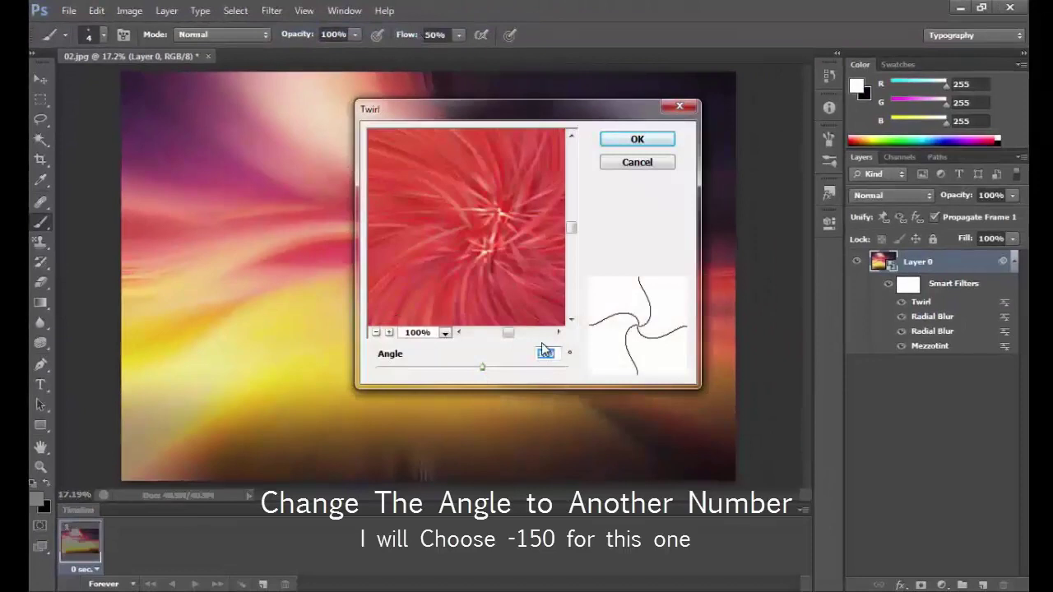
pyautogui.click(376, 332)
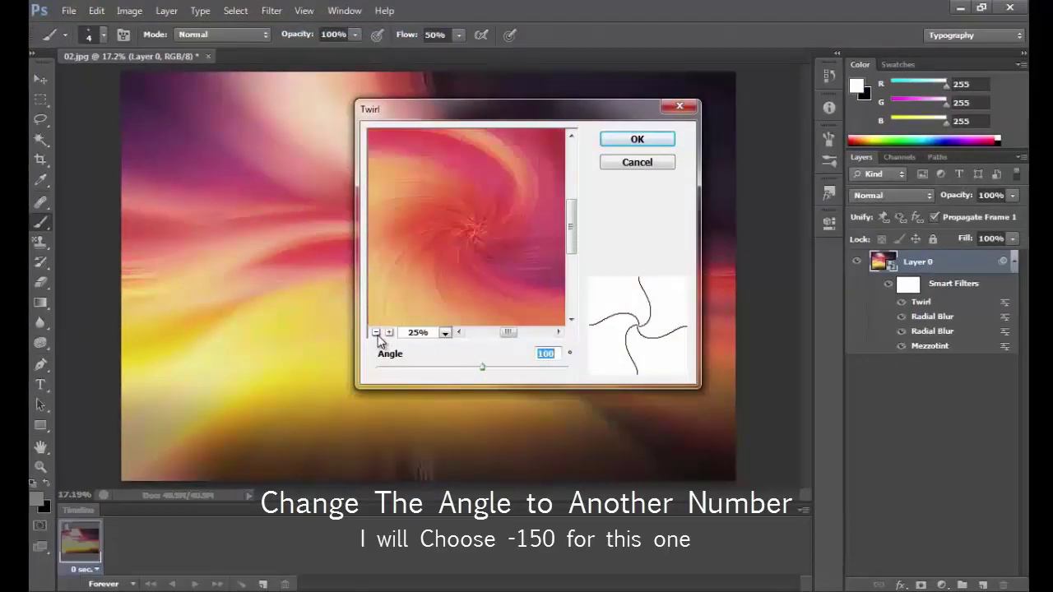
pyautogui.click(376, 332)
pyautogui.click(389, 332)
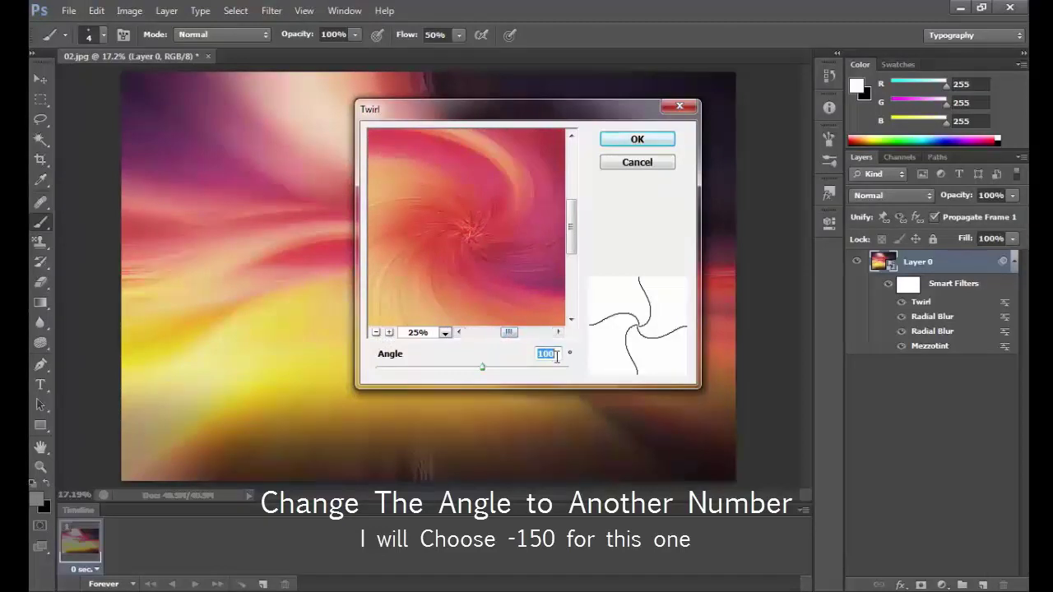
pyautogui.write('-100')
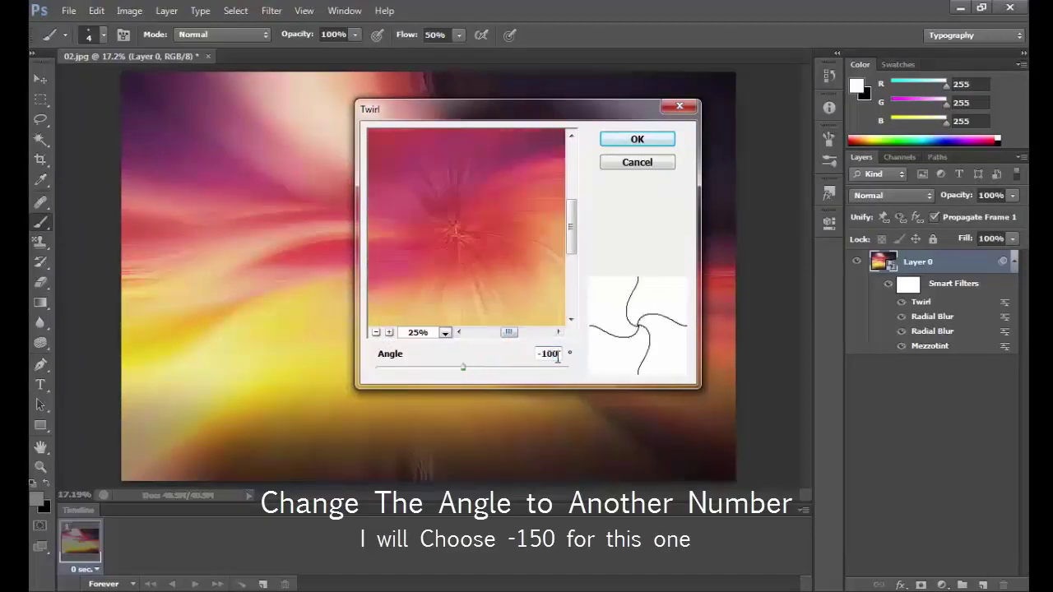
pyautogui.click(375, 332)
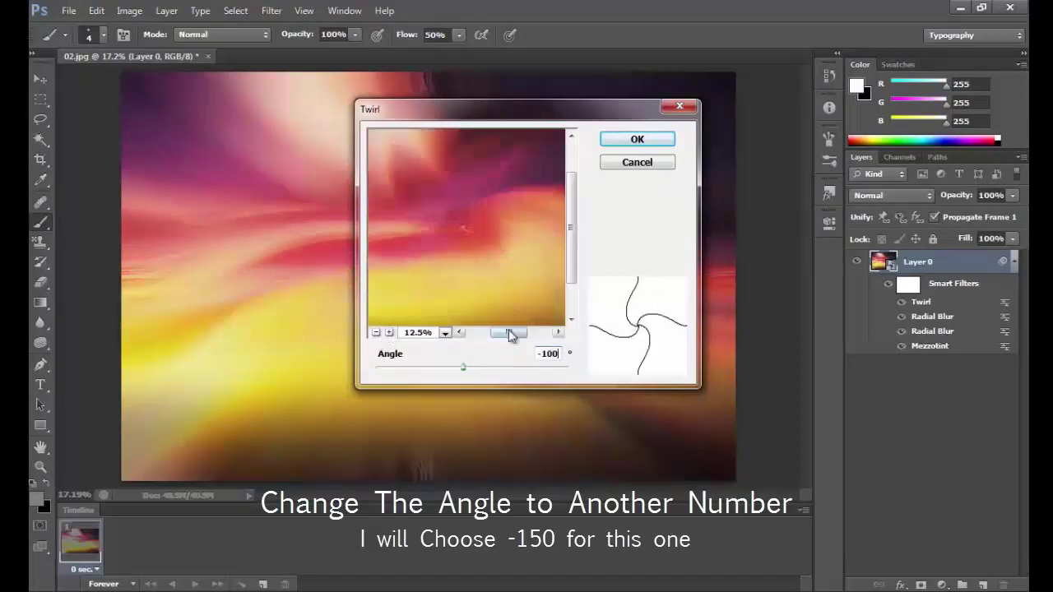
pyautogui.doubleClick(562, 352)
pyautogui.write('-150')
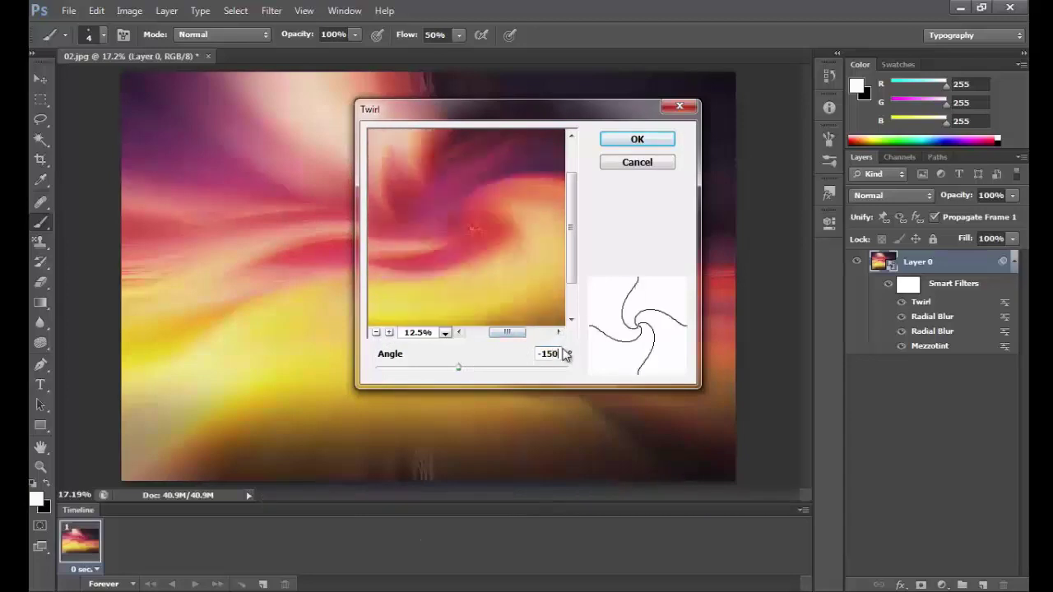
pyautogui.click(375, 332)
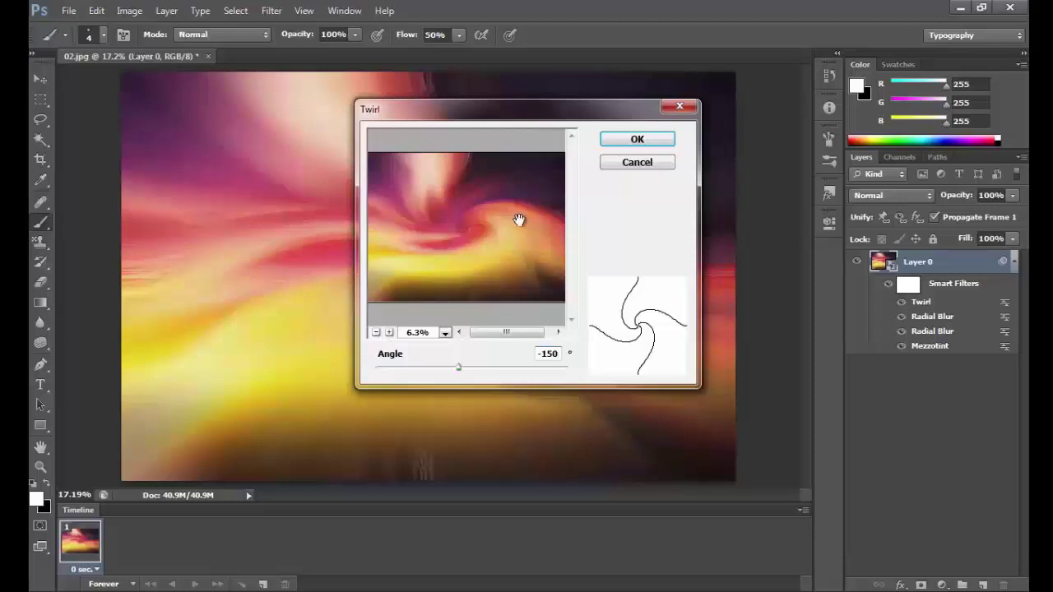
# Step: Apply the -150° twirl, then change the Mezzotint filter type to Fine Dots
pyautogui.click(637, 140)
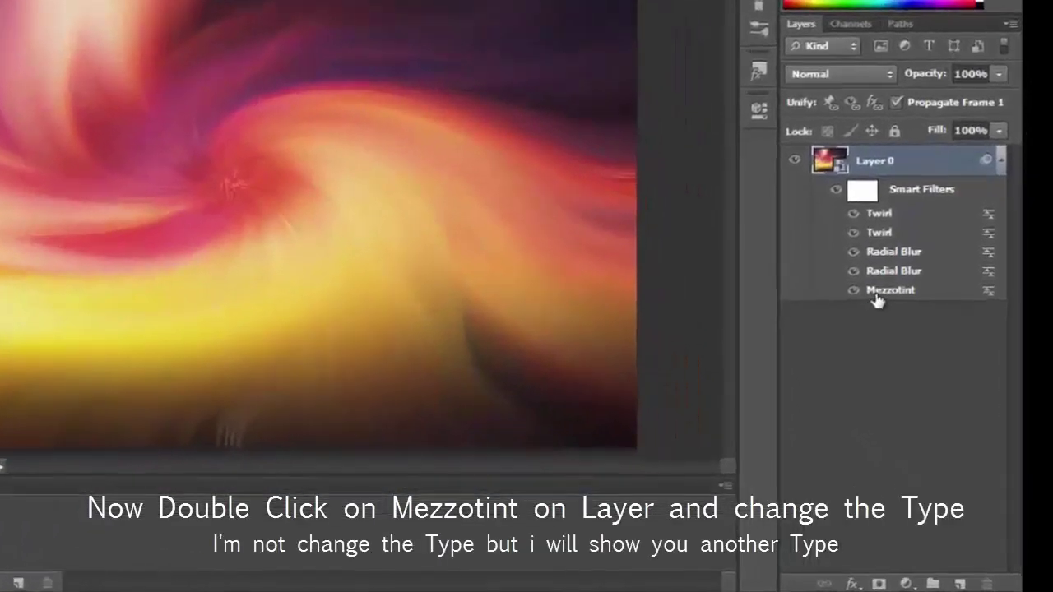
pyautogui.doubleClick(874, 296)
pyautogui.click(438, 194)
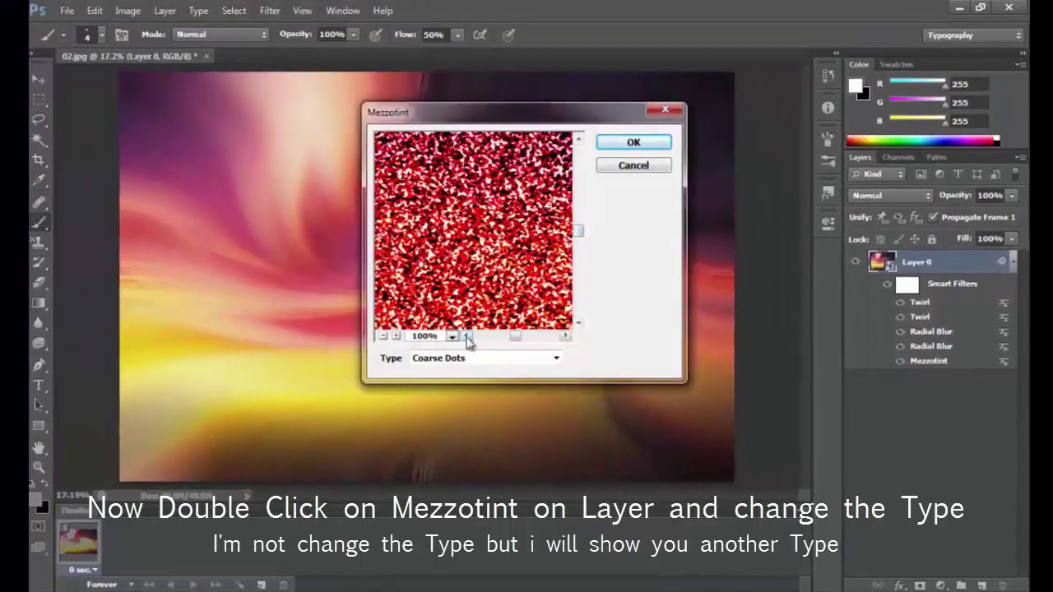
pyautogui.click(477, 361)
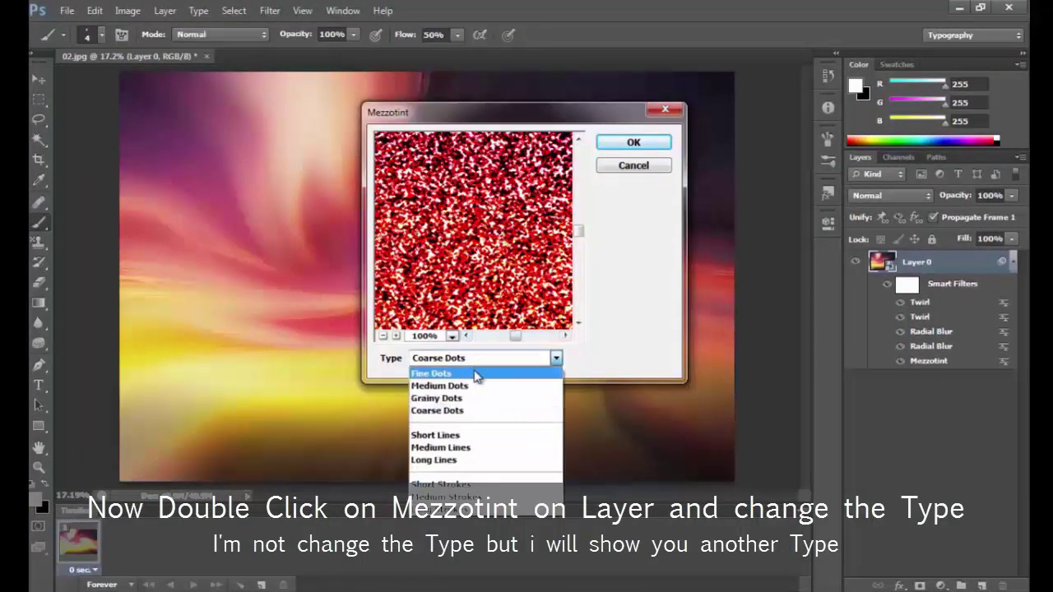
pyautogui.click(629, 143)
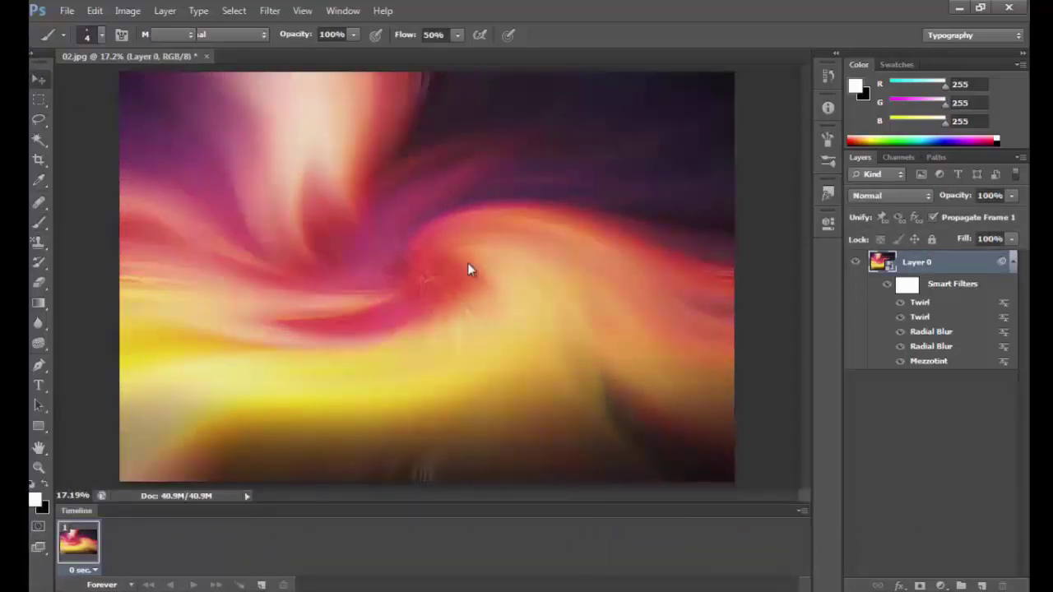
# Step: Add a Levels adjustment layer with RGB white input 223 and output black 24
pyautogui.press('v')
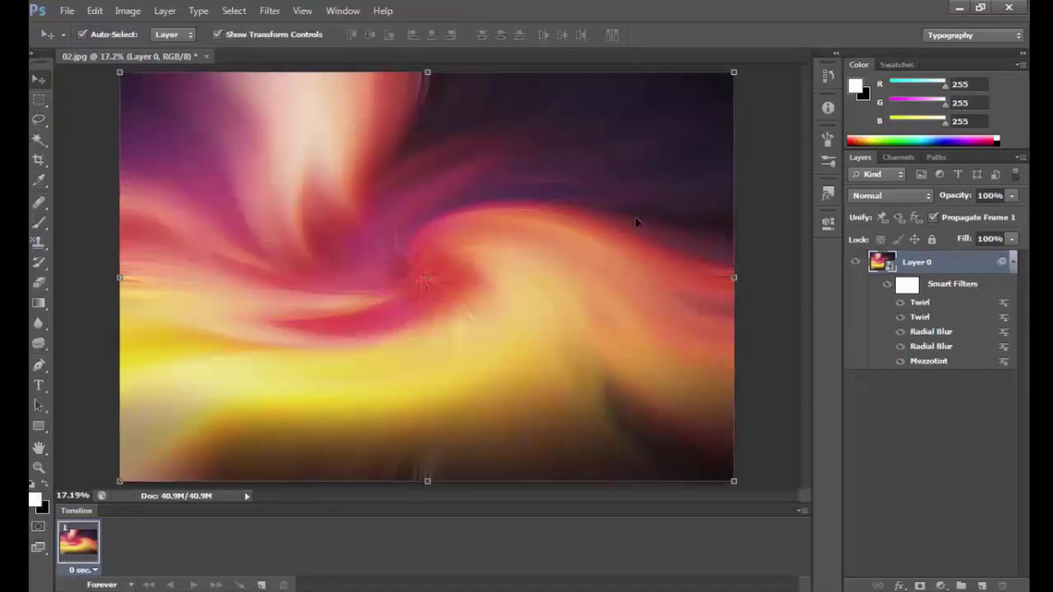
pyautogui.click(892, 421)
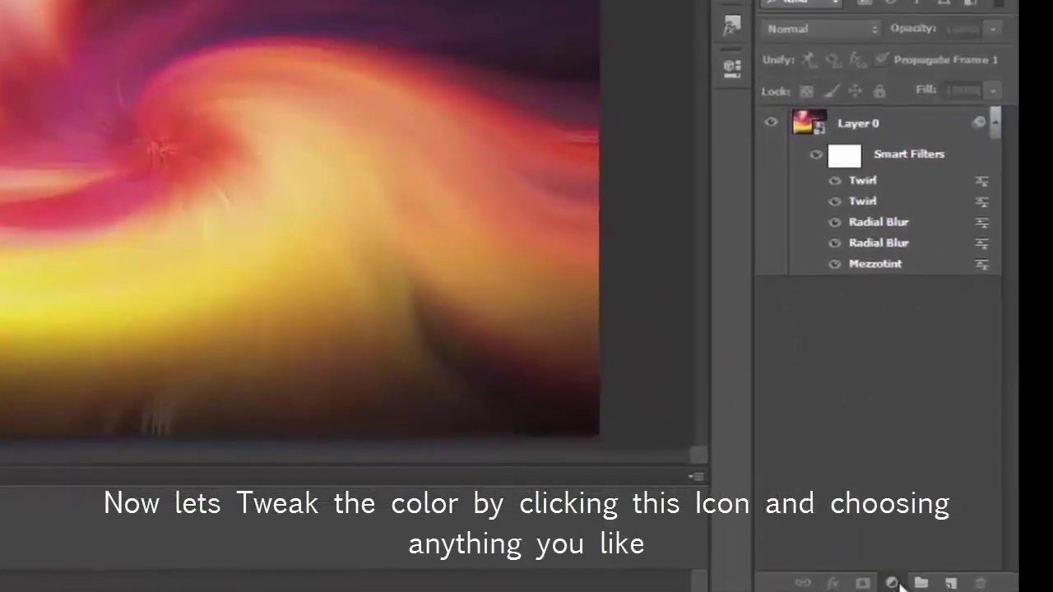
pyautogui.click(893, 582)
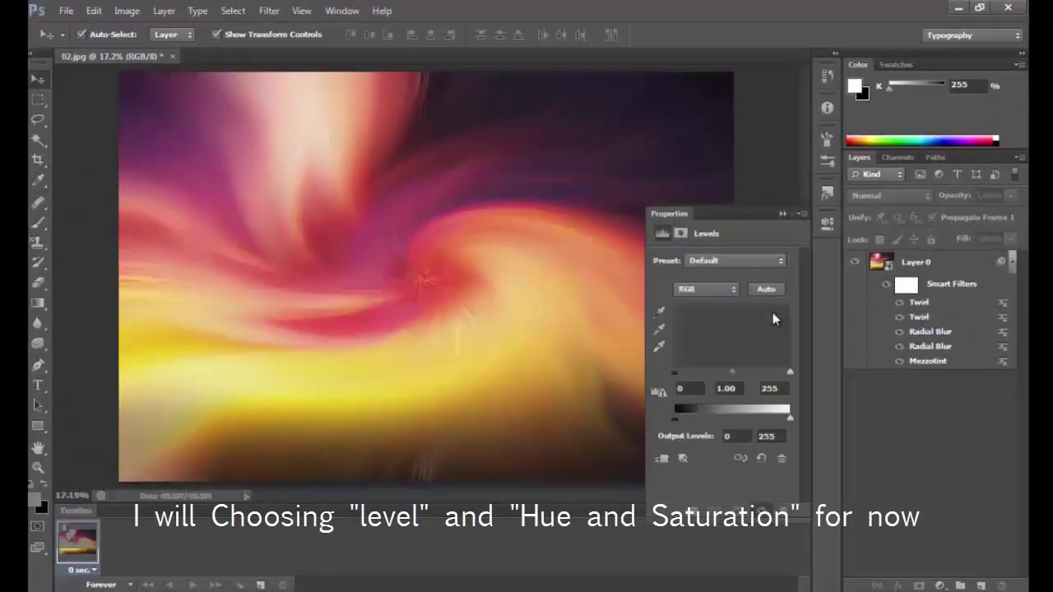
pyautogui.moveTo(676, 374); pyautogui.dragTo(672, 377)
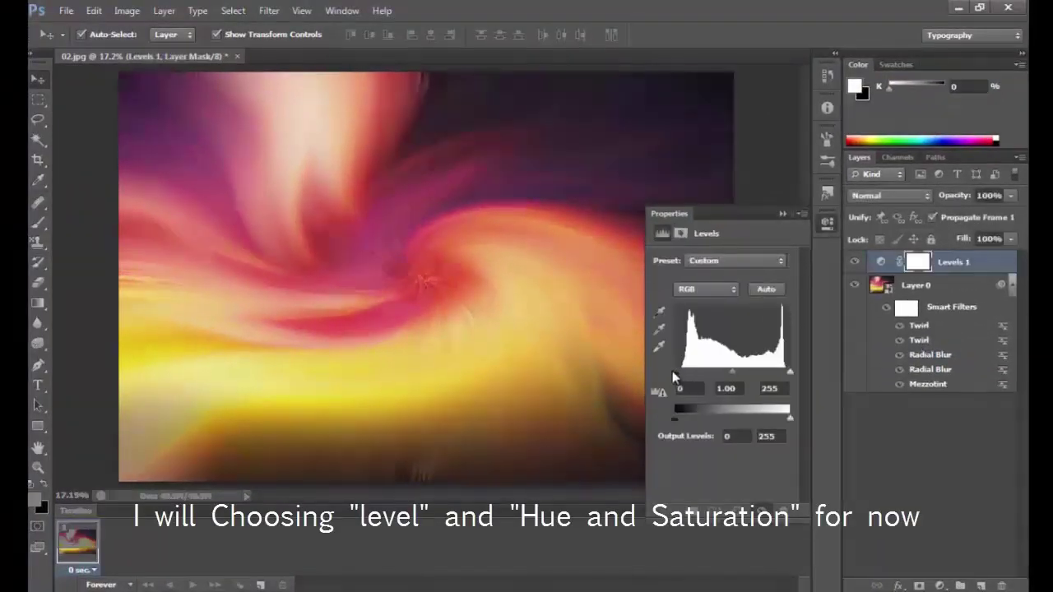
pyautogui.moveTo(788, 372)
pyautogui.mouseDown()
pyautogui.moveTo(770, 370)
pyautogui.moveTo(779, 375)
pyautogui.mouseUp()
pyautogui.moveTo(673, 375); pyautogui.dragTo(673, 376)
pyautogui.moveTo(786, 417); pyautogui.dragTo(790, 418)
pyautogui.moveTo(674, 418); pyautogui.dragTo(683, 418)
# Step: Set the Levels Red channel: white input 189, output range 44 to 235
pyautogui.click(722, 289)
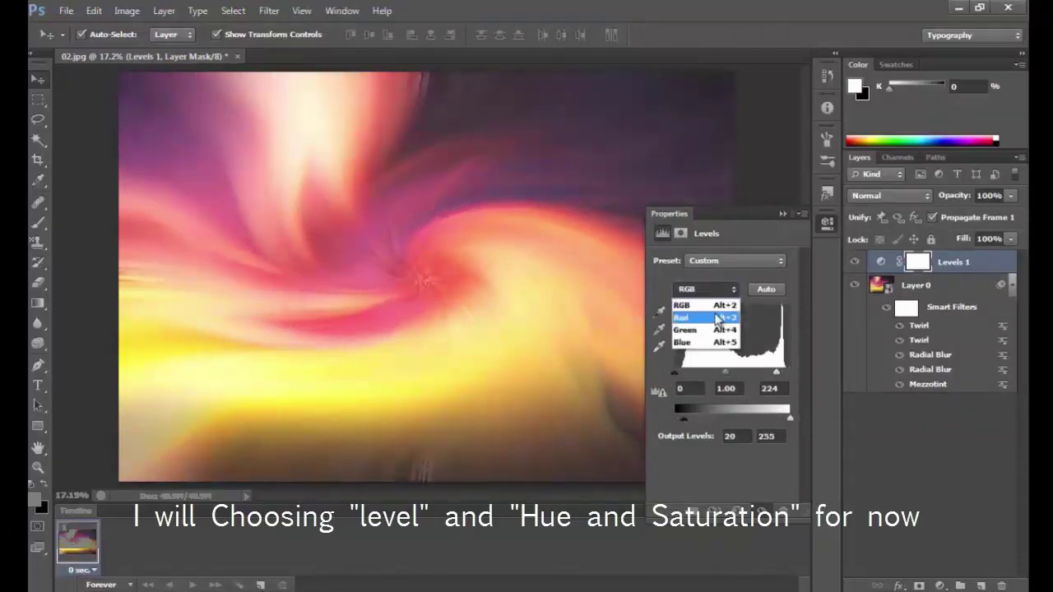
pyautogui.click(695, 311)
pyautogui.moveTo(674, 372)
pyautogui.mouseDown()
pyautogui.moveTo(720, 371)
pyautogui.moveTo(675, 373)
pyautogui.mouseUp()
pyautogui.moveTo(786, 372); pyautogui.dragTo(762, 372)
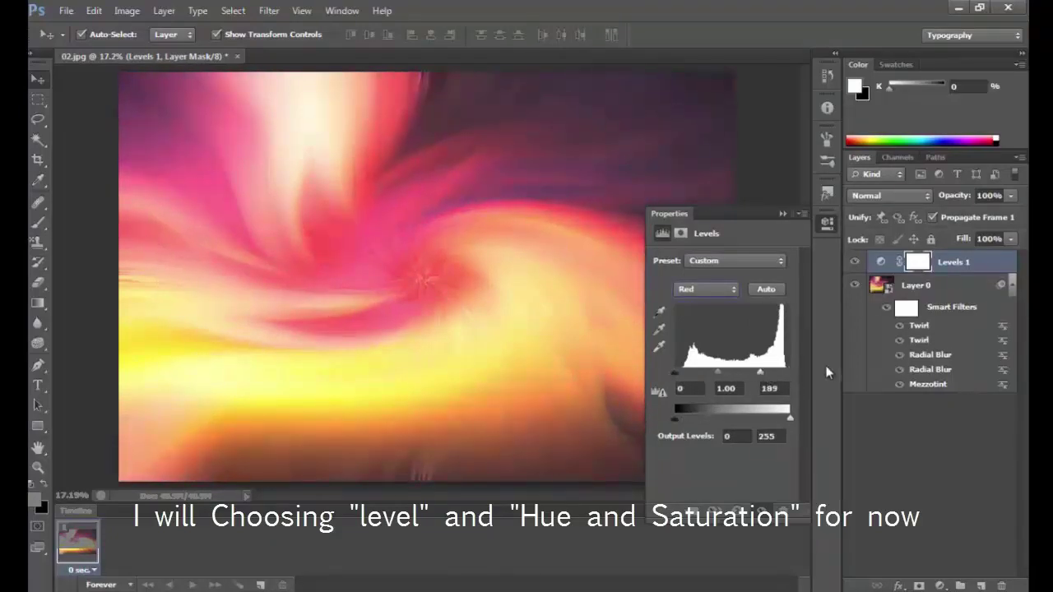
pyautogui.moveTo(790, 418); pyautogui.dragTo(789, 417)
pyautogui.moveTo(675, 418)
pyautogui.mouseDown()
pyautogui.moveTo(694, 418)
pyautogui.moveTo(679, 418)
pyautogui.mouseUp()
# Step: Set the Levels Green channel: black input 34 and a lifted output black
pyautogui.click(707, 288)
pyautogui.click(684, 329)
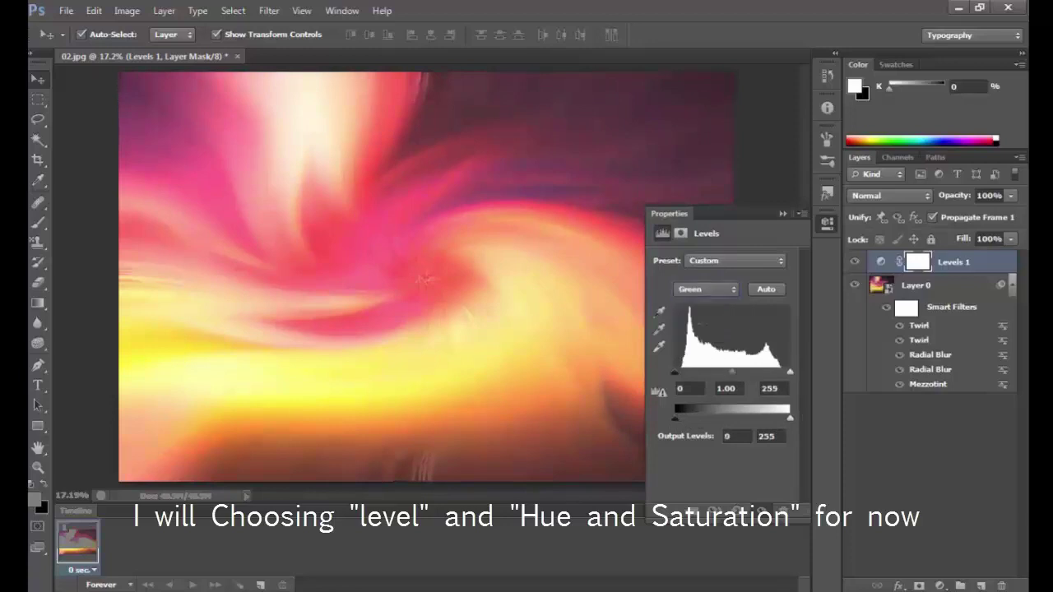
pyautogui.moveTo(675, 372); pyautogui.dragTo(690, 372)
pyautogui.moveTo(789, 371); pyautogui.dragTo(777, 372)
pyautogui.moveTo(684, 371); pyautogui.dragTo(689, 372)
pyautogui.moveTo(674, 418); pyautogui.dragTo(684, 415)
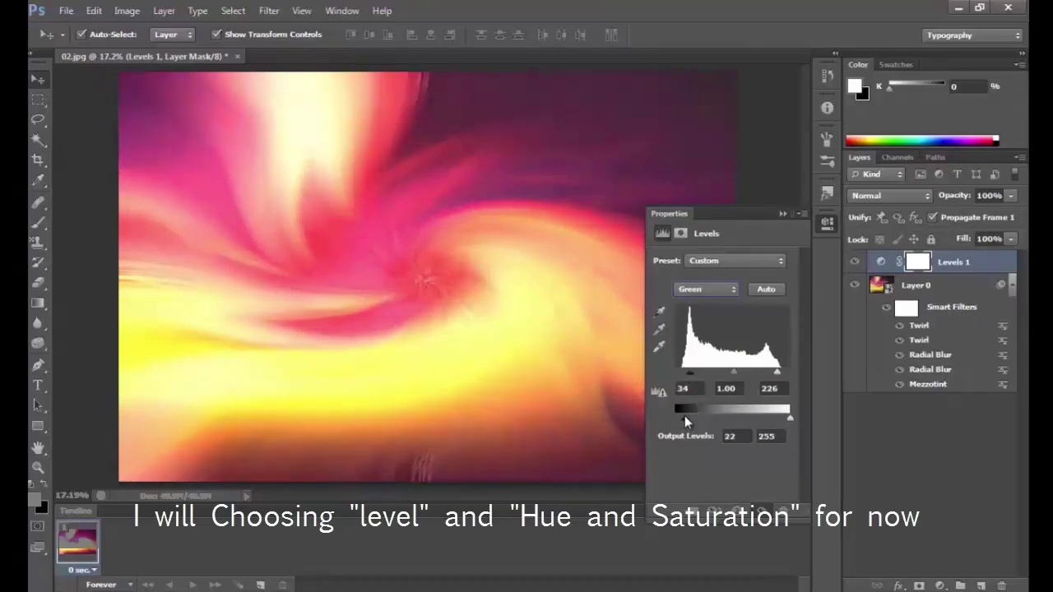
# Step: Set the Levels Blue channel: higher black input, output black 24, lower white input
pyautogui.click(717, 288)
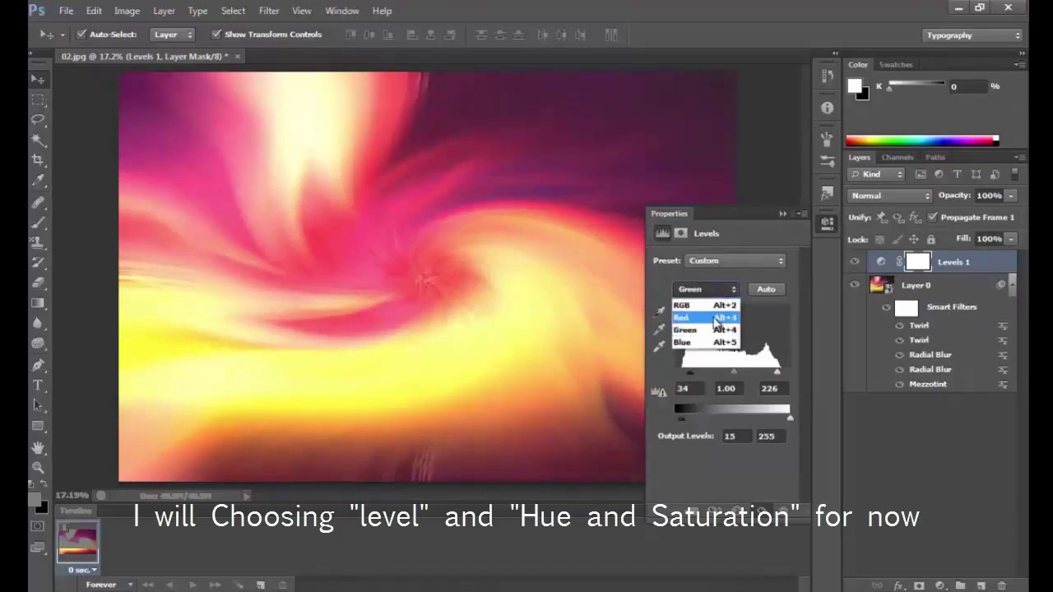
pyautogui.click(694, 339)
pyautogui.moveTo(679, 373); pyautogui.dragTo(685, 371)
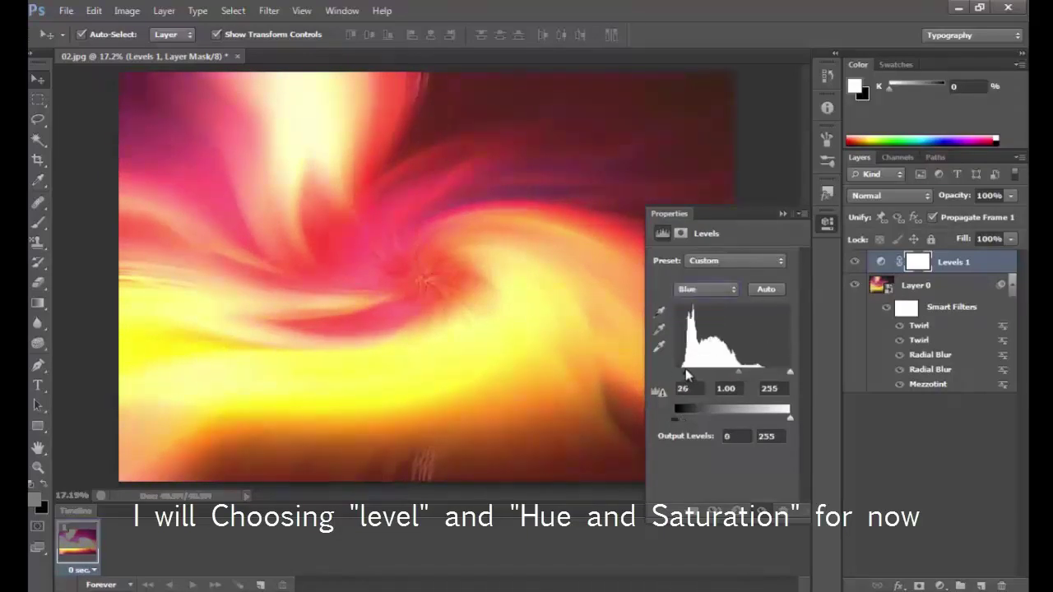
pyautogui.moveTo(676, 418); pyautogui.dragTo(690, 421)
pyautogui.moveTo(789, 372)
pyautogui.mouseDown()
pyautogui.moveTo(744, 374)
pyautogui.moveTo(758, 383)
pyautogui.mouseUp()
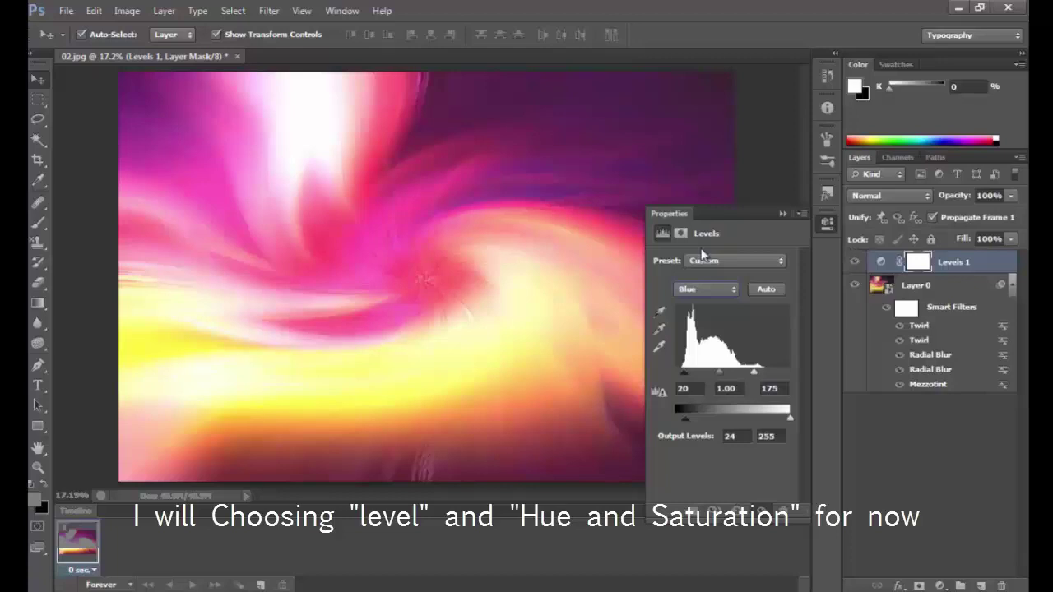
pyautogui.click(782, 212)
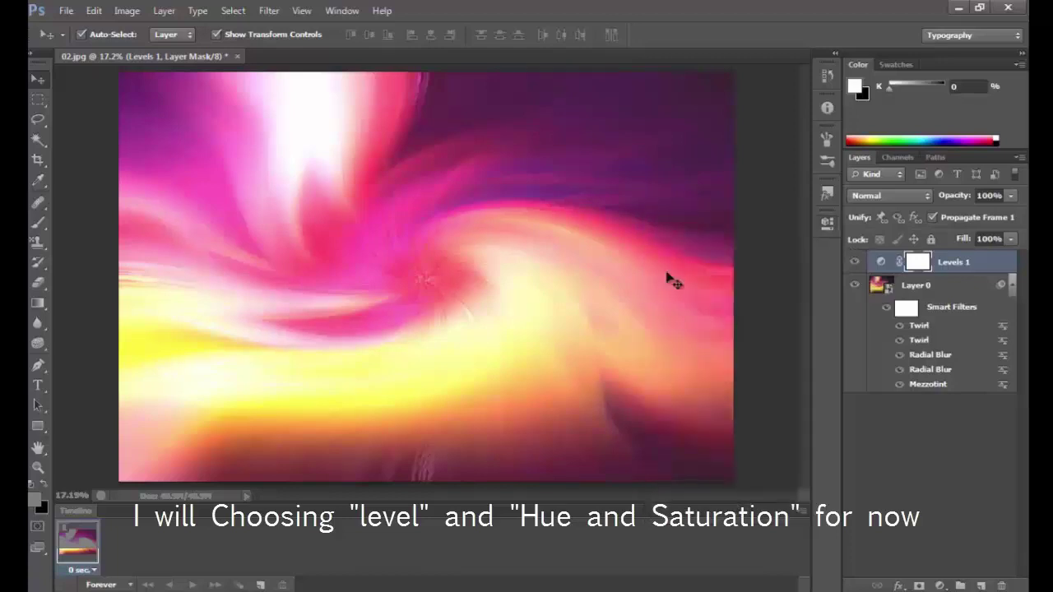
# Step: Add a Hue/Saturation layer above Levels 1, raising Master saturation to +21
pyautogui.click(939, 586)
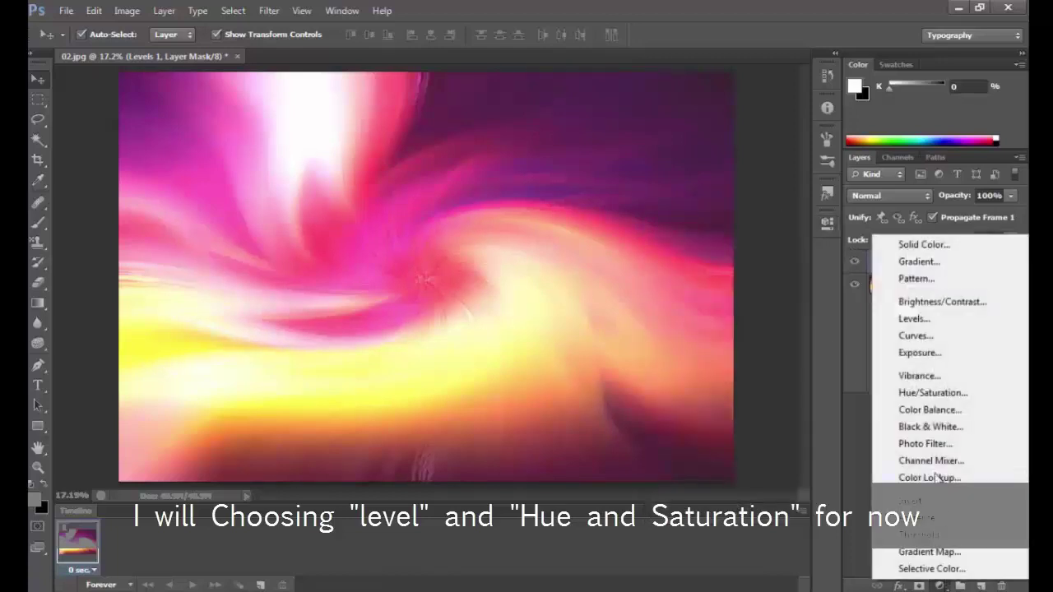
pyautogui.click(954, 395)
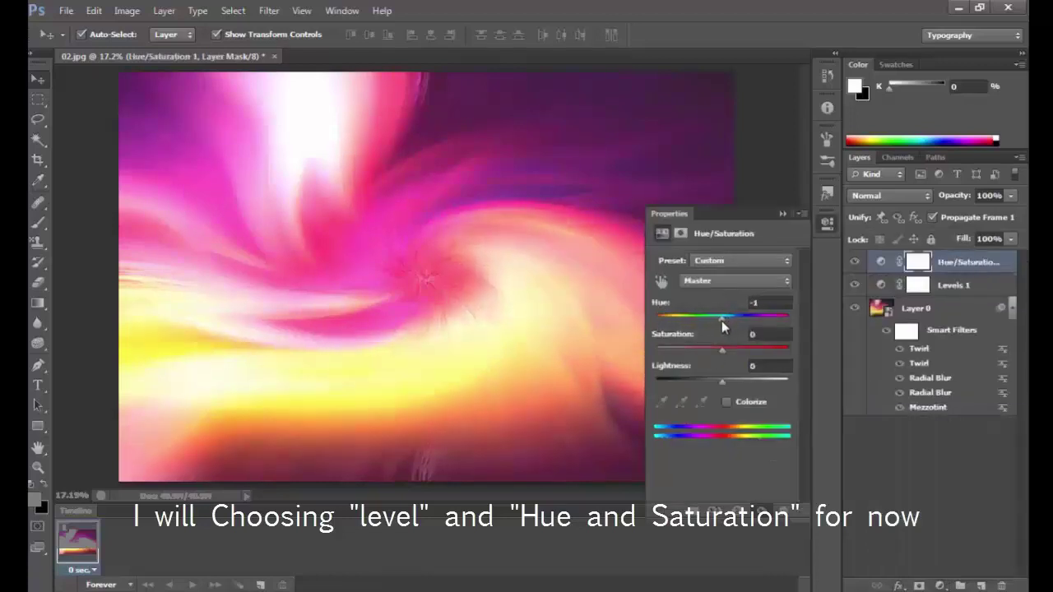
pyautogui.moveTo(723, 354)
pyautogui.mouseDown()
pyautogui.moveTo(733, 346)
pyautogui.moveTo(719, 380)
pyautogui.mouseUp()
pyautogui.click(721, 380)
pyautogui.click(742, 277)
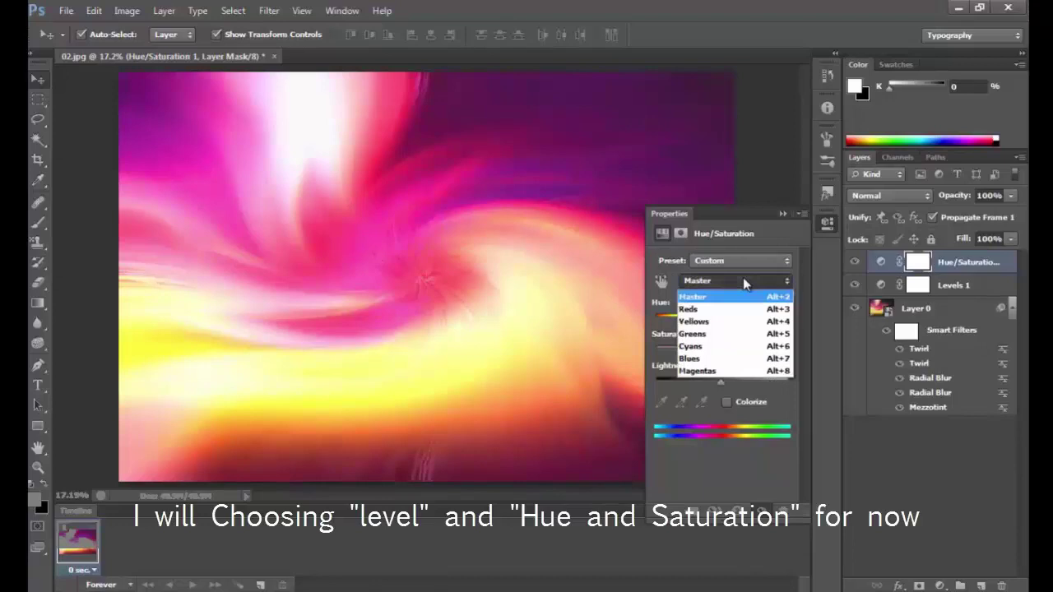
pyautogui.click(742, 277)
pyautogui.click(782, 212)
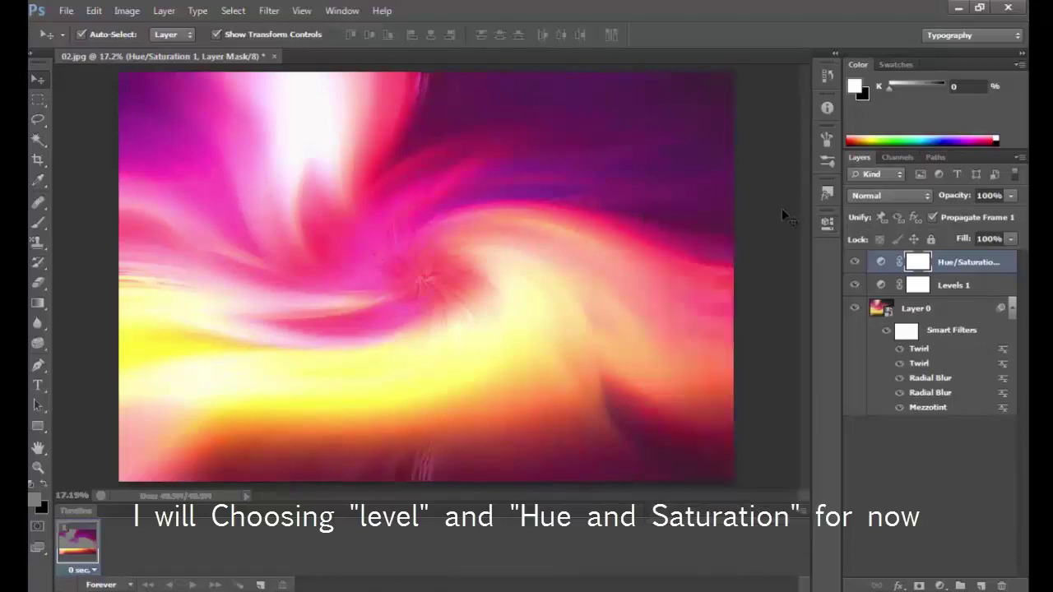